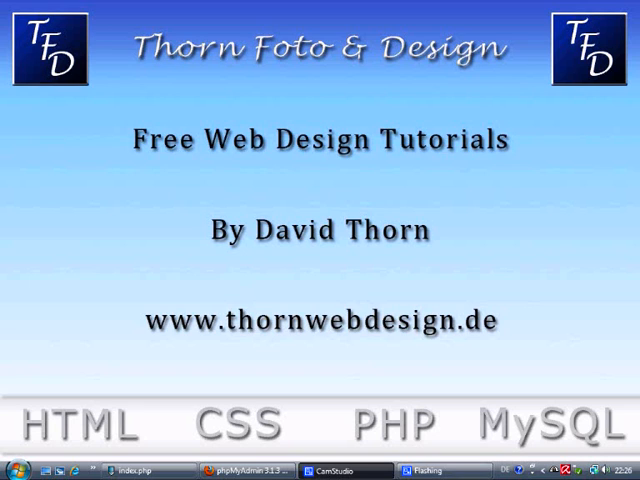
Step: Bring the PSPad window with index.php and its MySQL connection code into view
left_click(185, 470)
Step: Add $name and $surname variable assignments on new lines below the mysql_select_db call
left_click(28, 172)
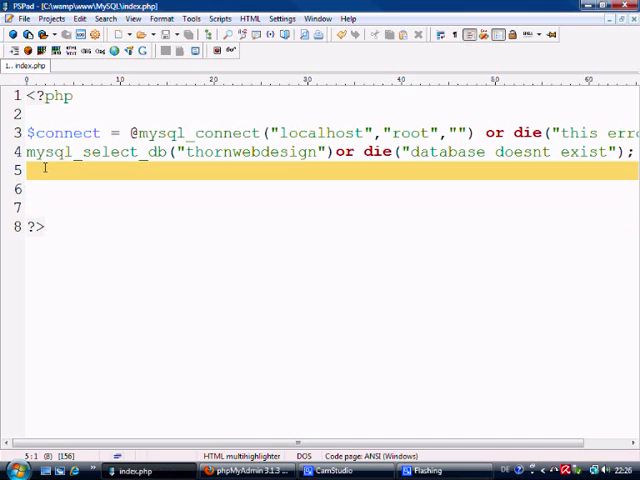
left_click_drag(33, 168, 30, 115)
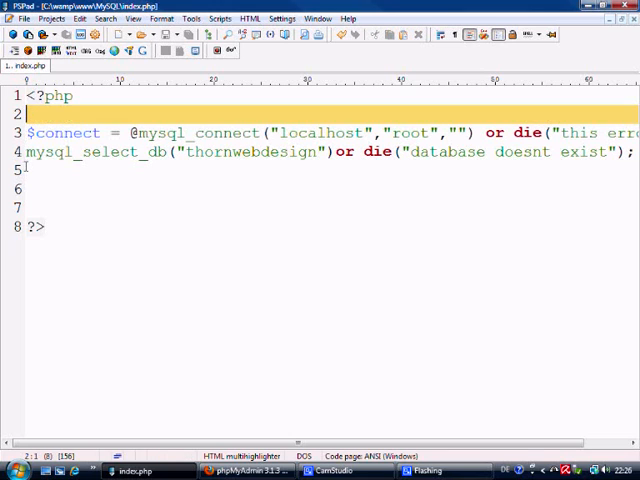
left_click(28, 170)
key("Return")
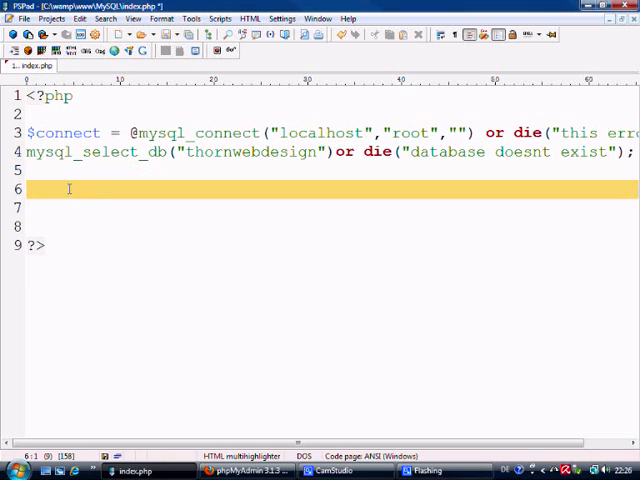
type("$name = ")
type("\"David")
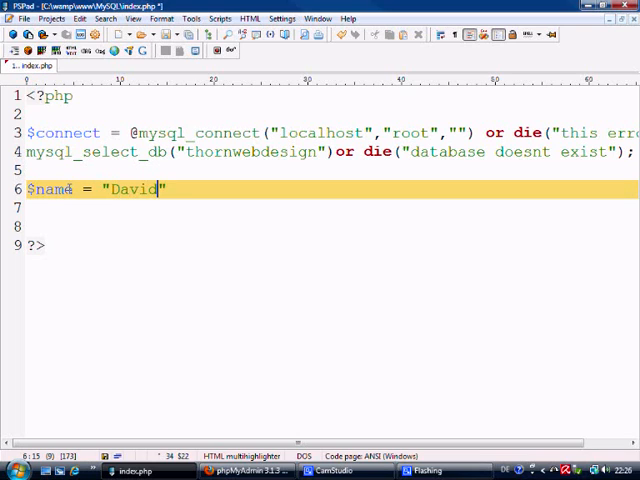
key("End")
type(";")
key("Return")
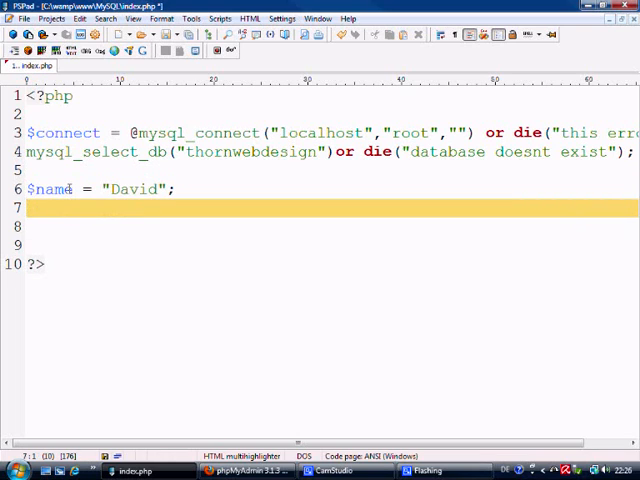
type("$")
type("s")
type("urname = \"")
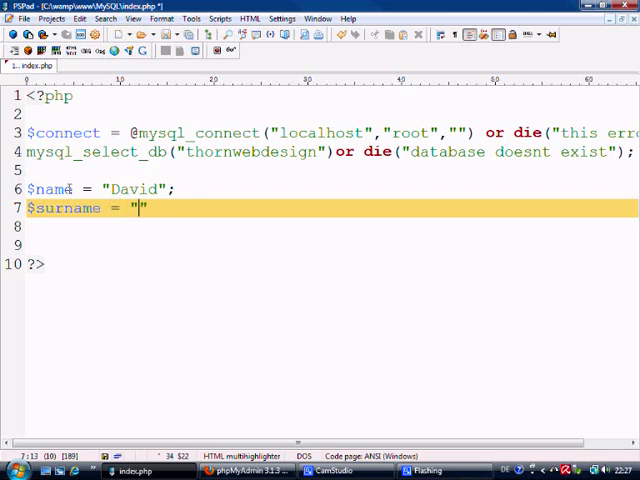
type("Thorn\"M;")
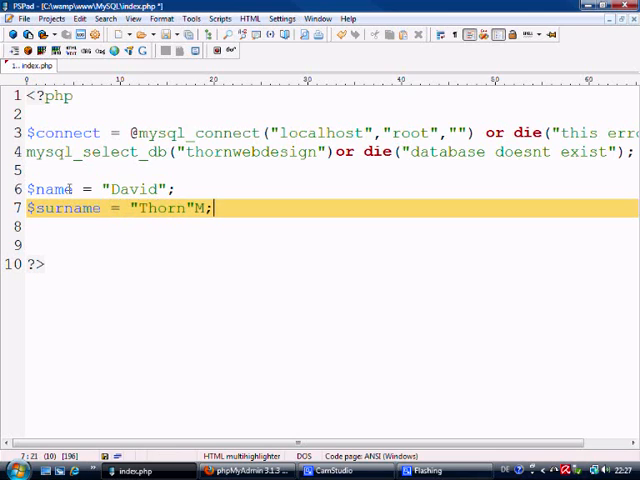
key("BackSpace")
key("BackSpace")
type(";")
key("Return")
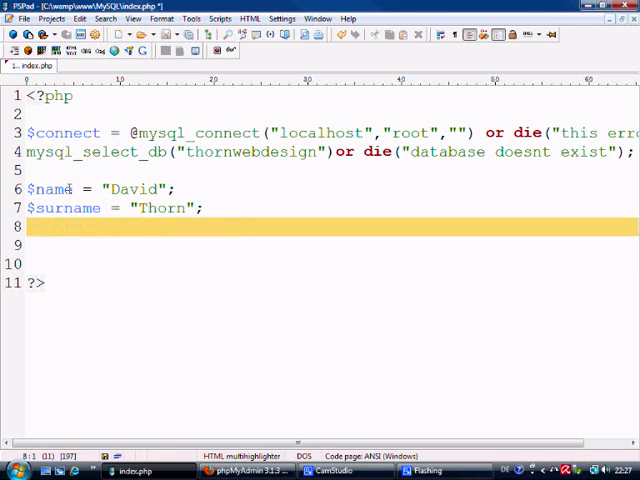
type("email = ")
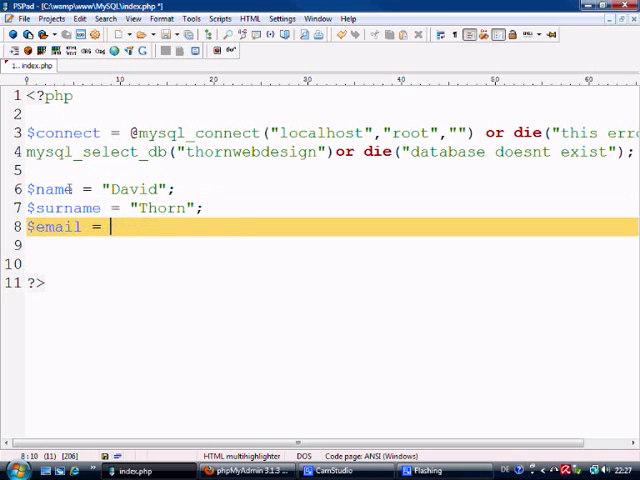
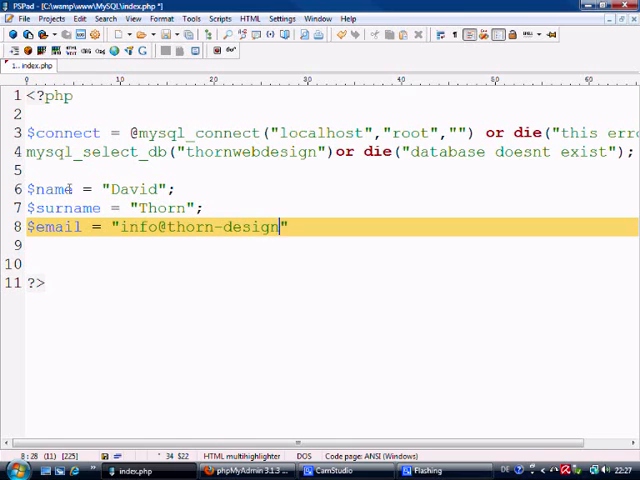
Step: Add $email and $website (www address) assignments, then begin the $comments line
key("Right")
key("Return")
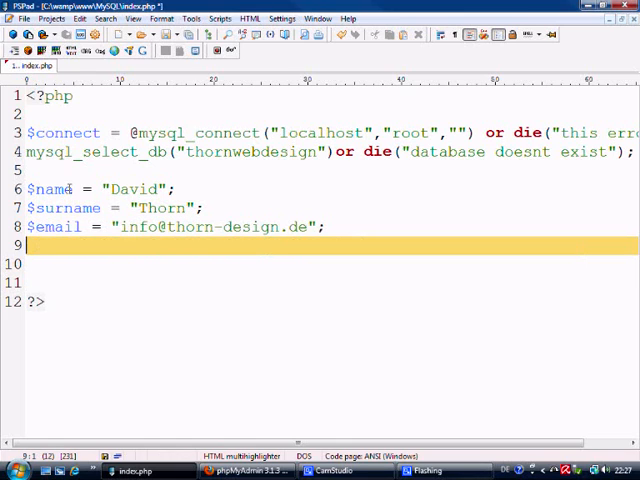
type("websiot")
key("BackSpace")
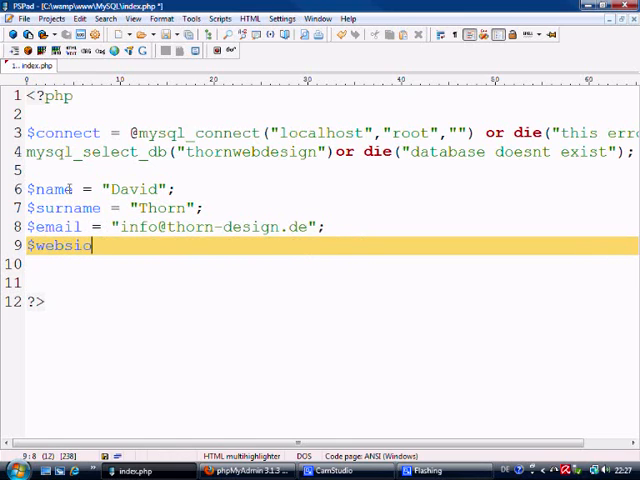
key("BackSpace")
type("te = ")
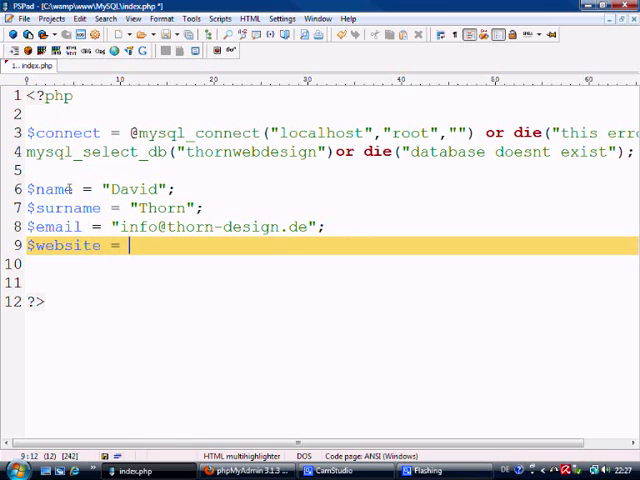
type("\"http")
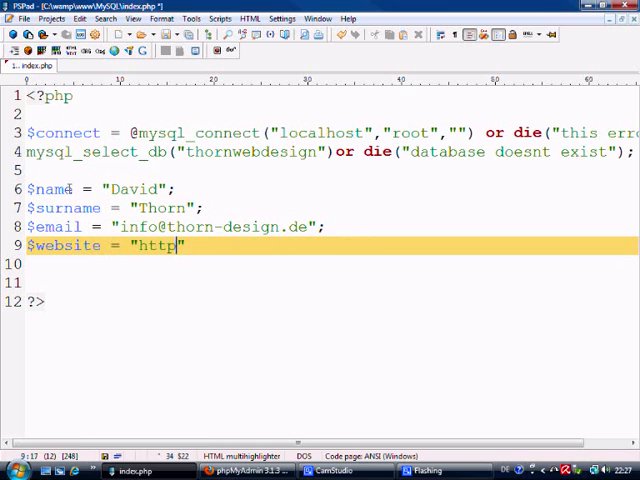
type("://ww.")
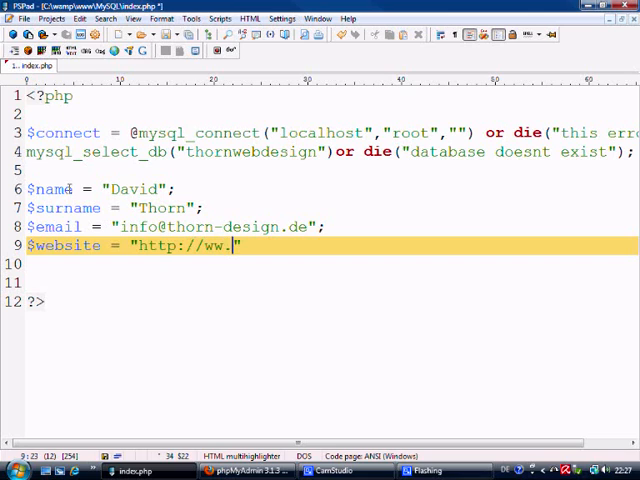
key("BackSpace")
type("w.tho")
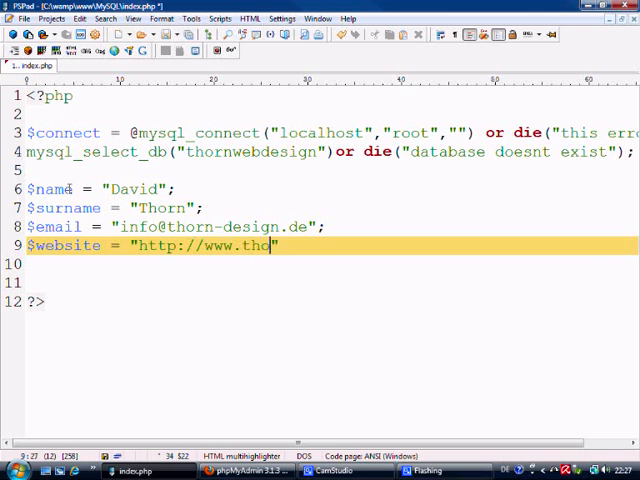
type("rn-design.")
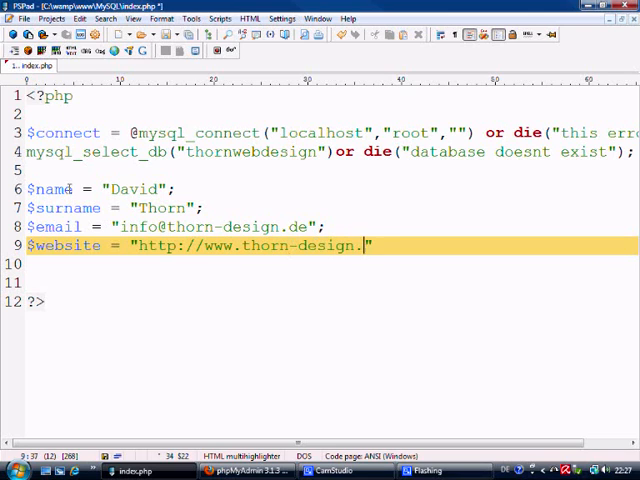
type("de")
key("End")
type(";")
key("Return")
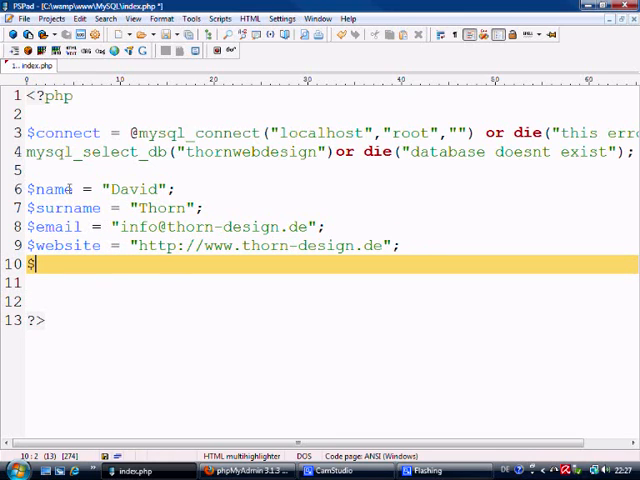
type("comments")
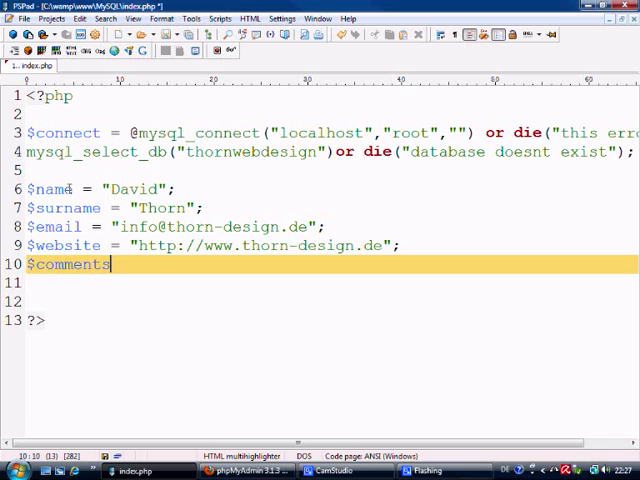
type(" = \"")
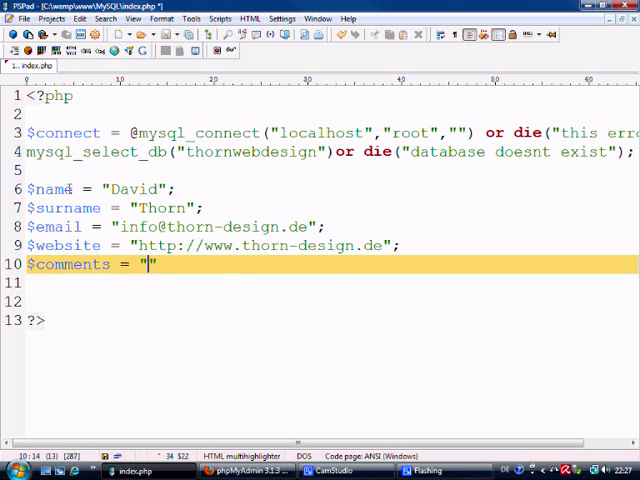
Step: Paste the multi-line comment text into $comments and add $date = date("Y-n-d")
key("ctrl+v")
key("End")
type(";")
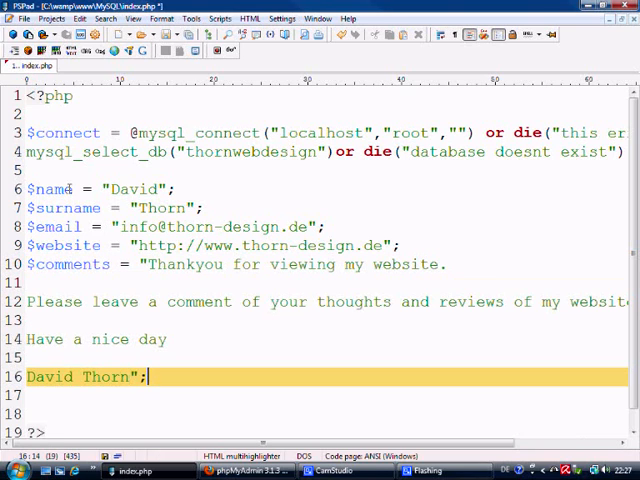
key("Return")
type("$")
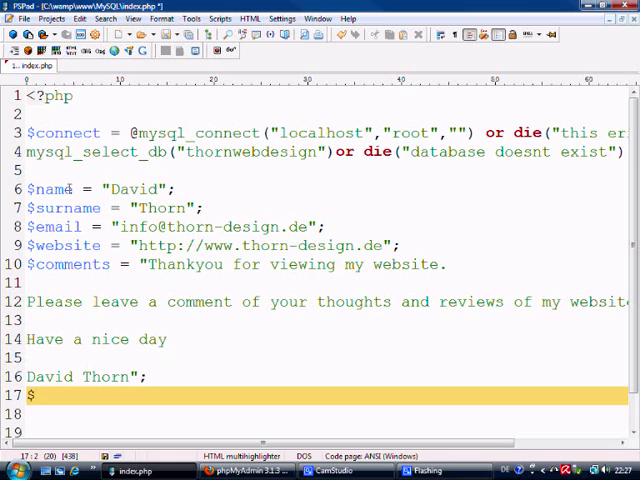
type("date")
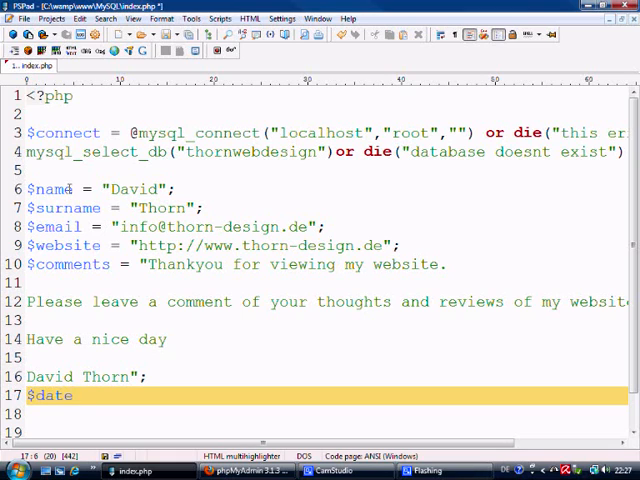
type("= date")
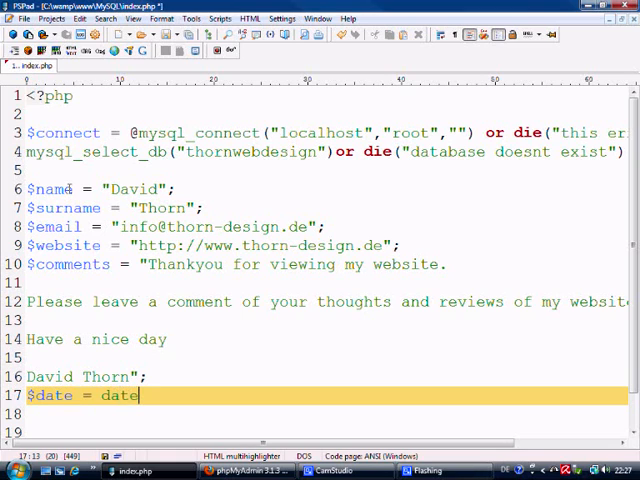
type("()\"\"")
key("Left")
type("Y-")
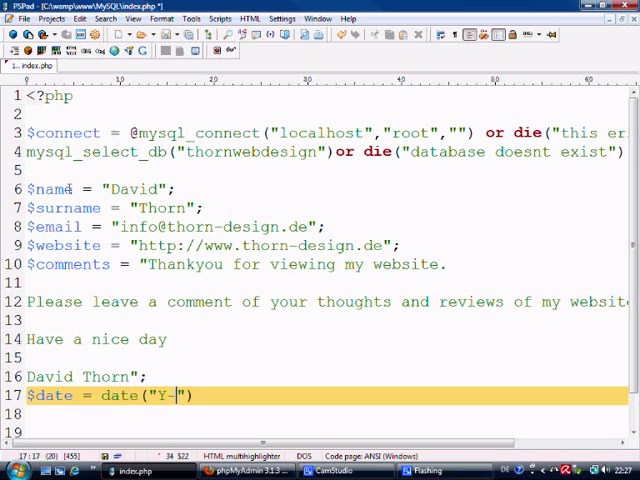
type("n-d")
key("Right")
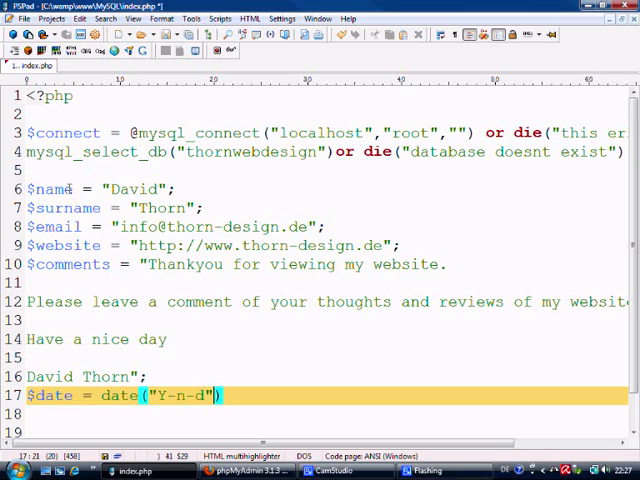
key("Right")
type(";")
key("Return")
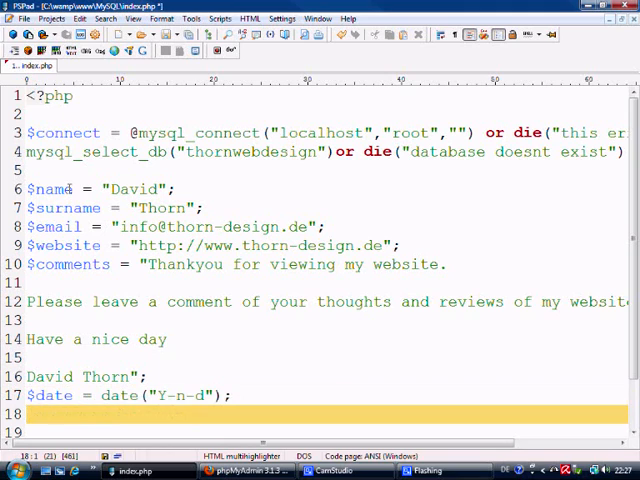
type("$time ")
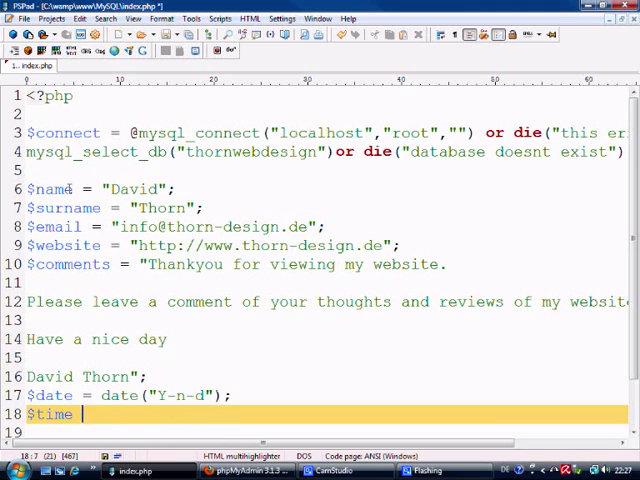
type("= date()")
Step: Add $time = date("H:i:s") below and leave blank lines after it
key("Left")
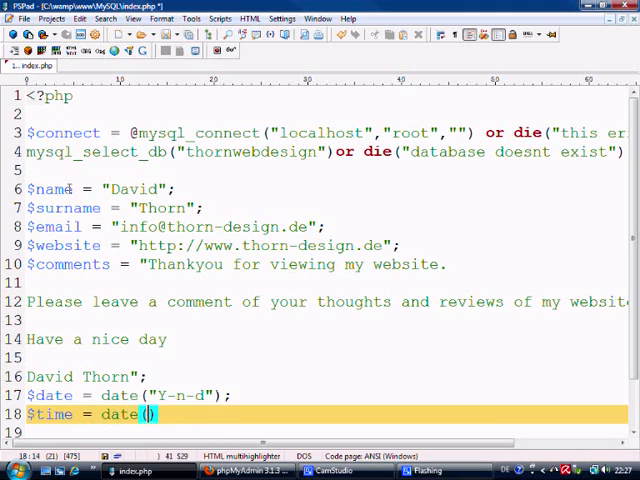
type("\"\"")
key("Left")
type("H:i")
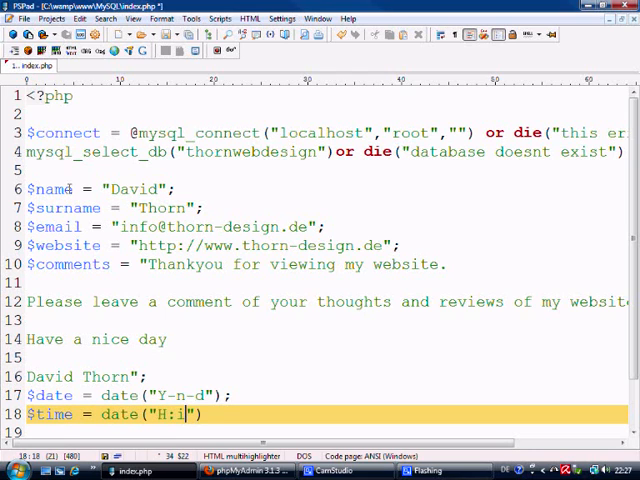
type(":s")
key("End")
type(";")
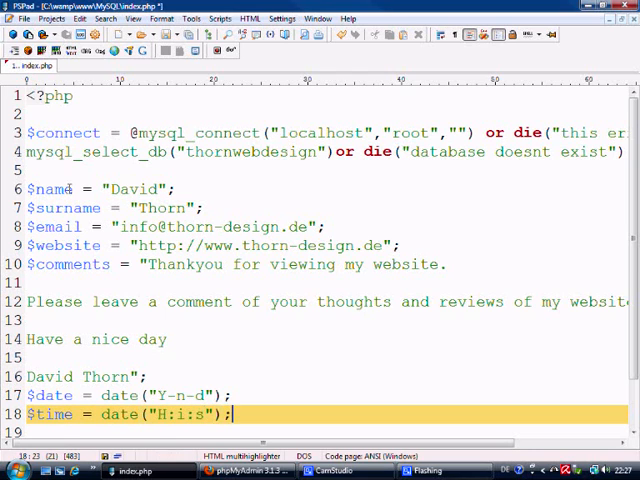
key("Return")
key("Return")
key("Return")
key("Return")
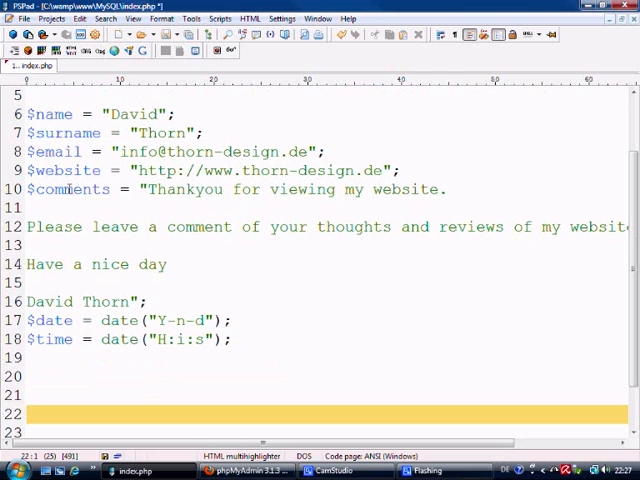
key("Up")
key("Up")
key("Down")
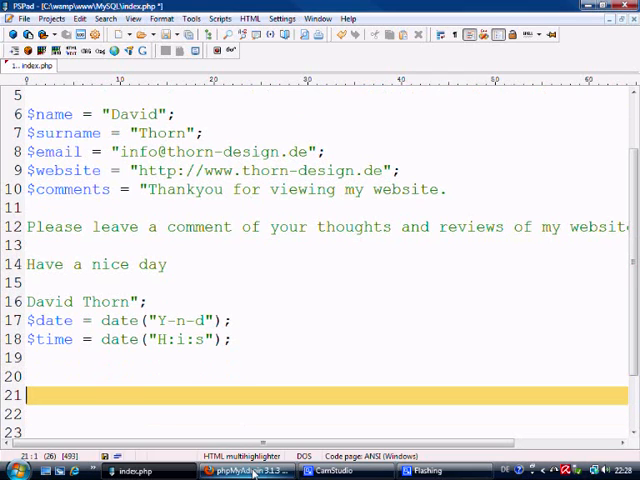
Step: In phpMyAdmin, name the new table guestbook and set it to 8 fields
left_click(248, 470)
left_click(175, 166)
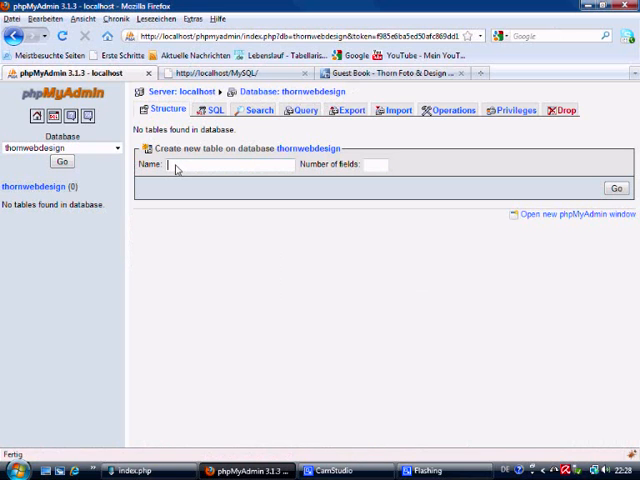
type("guestbook")
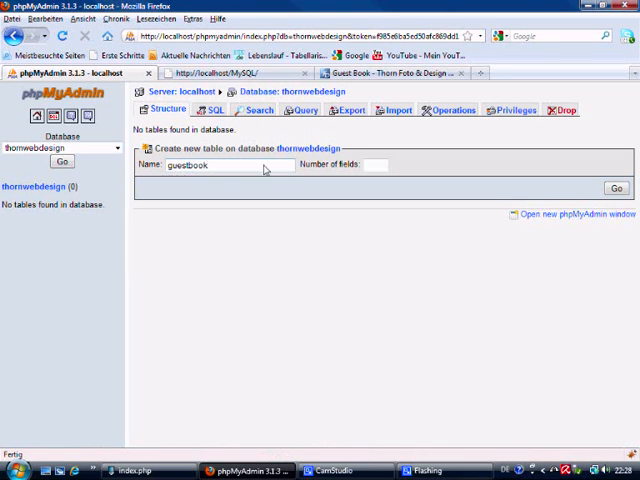
left_click(375, 165)
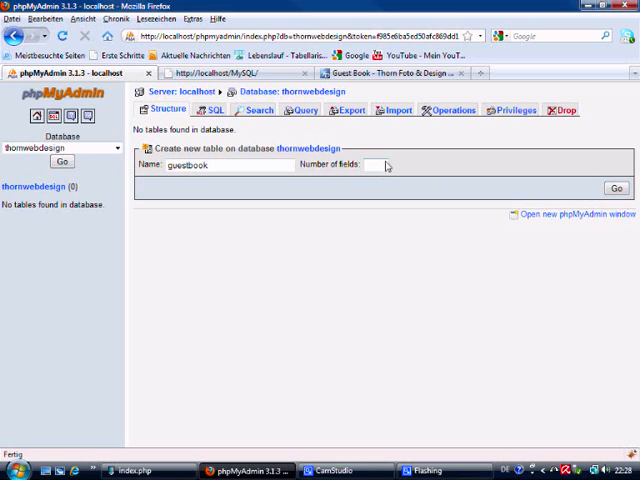
type("8")
Step: Submit the form and define field id as UNSIGNED, PRIMARY index, auto-increment
left_click(616, 188)
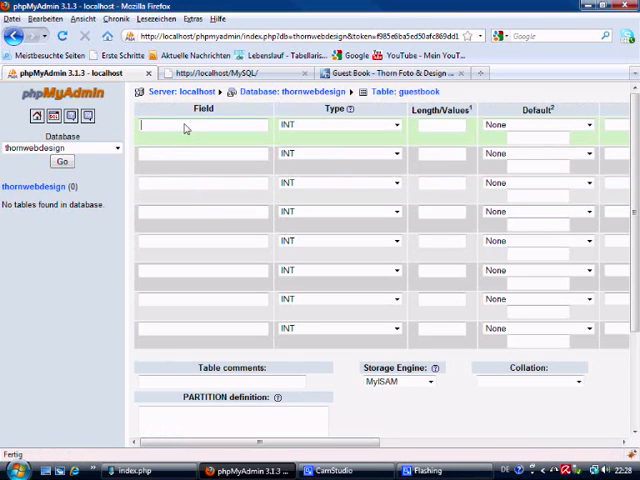
type("i")
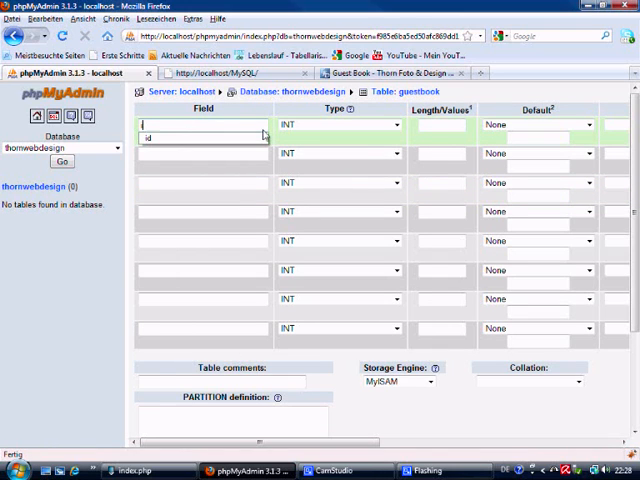
type("d")
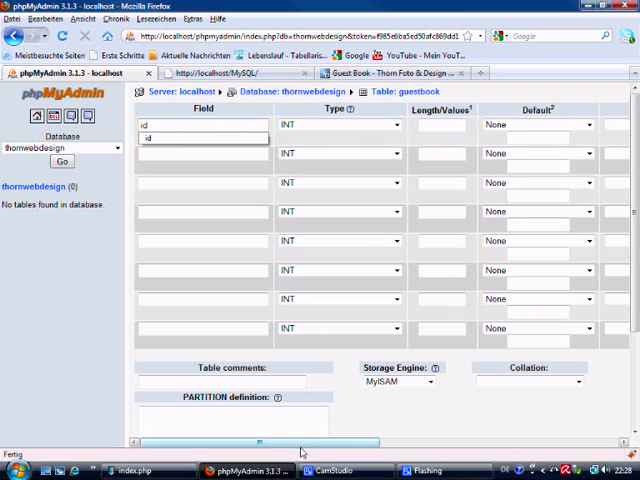
mouse_move(300, 442)
left_mouse_down()
mouse_move(350, 448)
mouse_move(500, 442)
left_mouse_up()
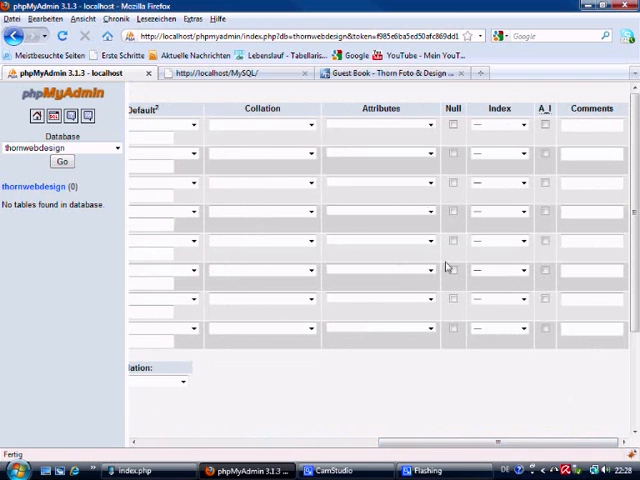
left_click(430, 124)
left_click(385, 152)
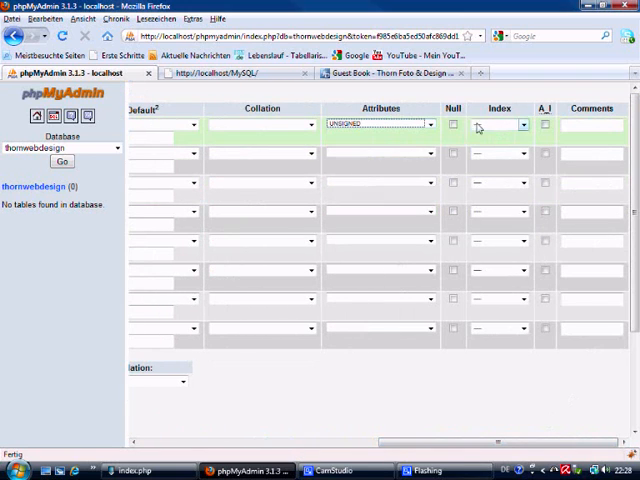
left_click(522, 124)
left_click(492, 146)
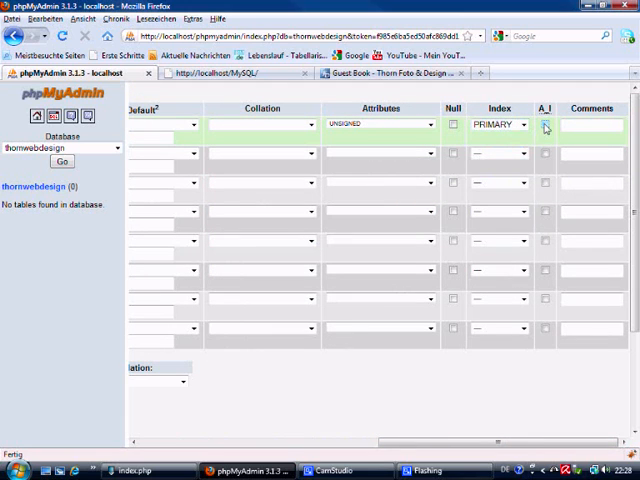
left_click(545, 124)
left_click_drag(451, 447, 170, 442)
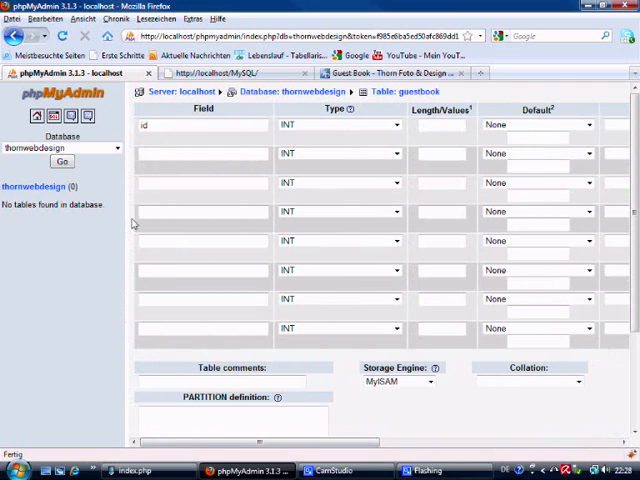
Step: Define name, surname and email as VARCHAR fields with length 255
left_click(159, 153)
type("name")
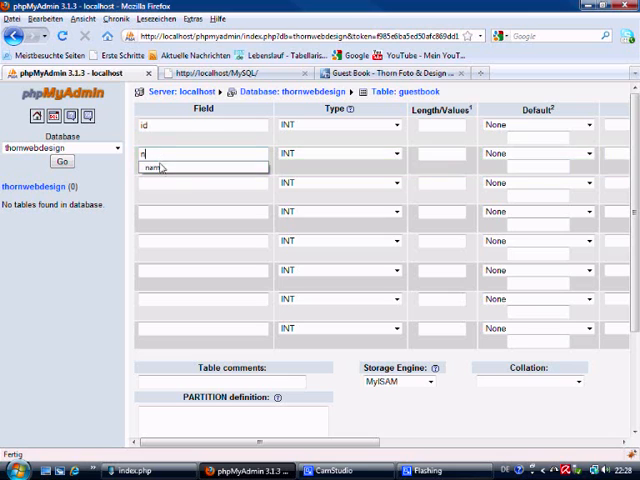
left_click(340, 153)
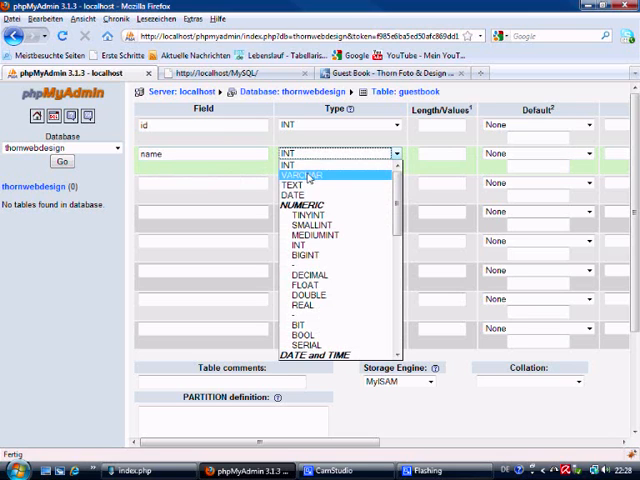
left_click(310, 173)
left_click(428, 154)
type("255")
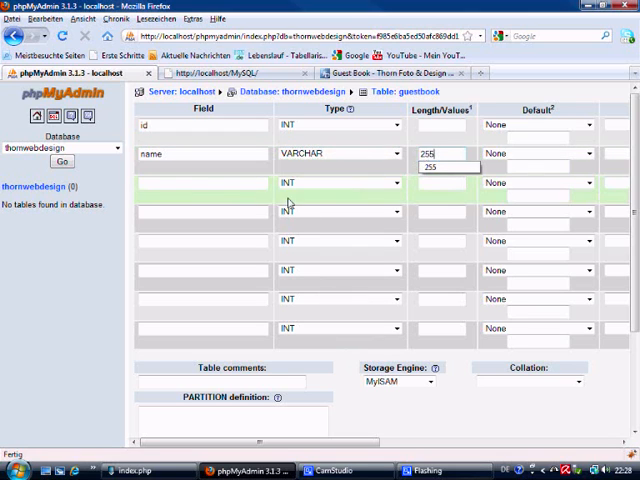
left_click(206, 185)
type("s")
left_click(206, 196)
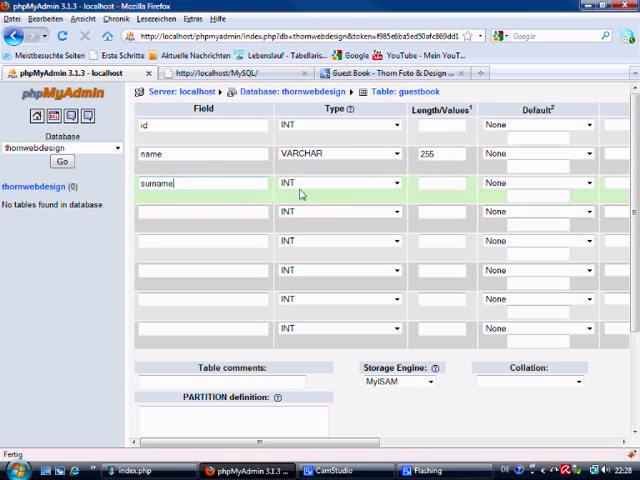
left_click(324, 184)
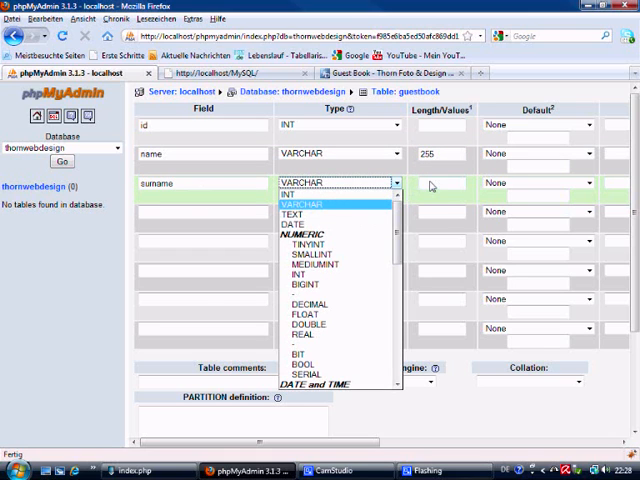
left_click(310, 203)
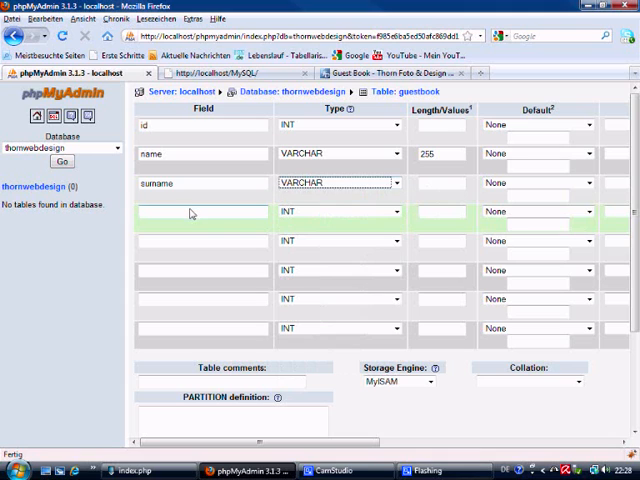
left_click(190, 212)
type("e")
left_click(192, 226)
left_click(300, 212)
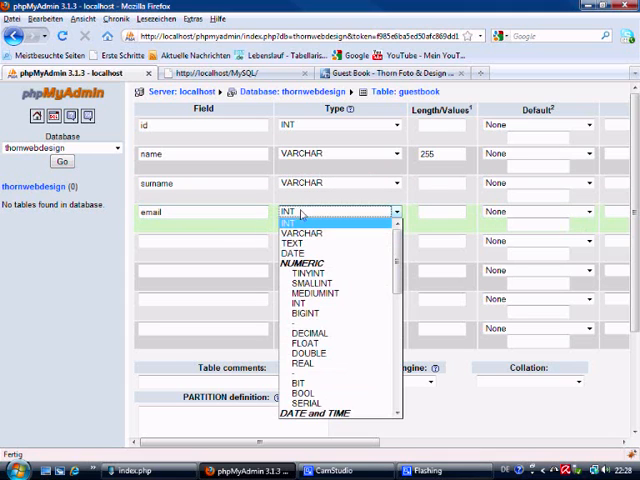
left_click(301, 232)
left_click(438, 212)
type("2")
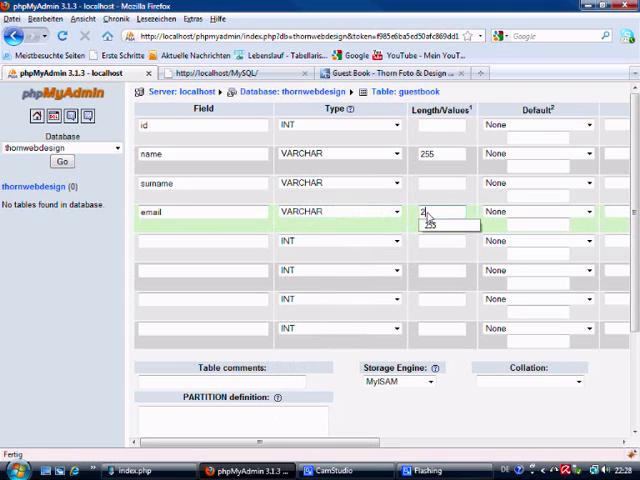
left_click(430, 224)
left_click(430, 184)
type("255")
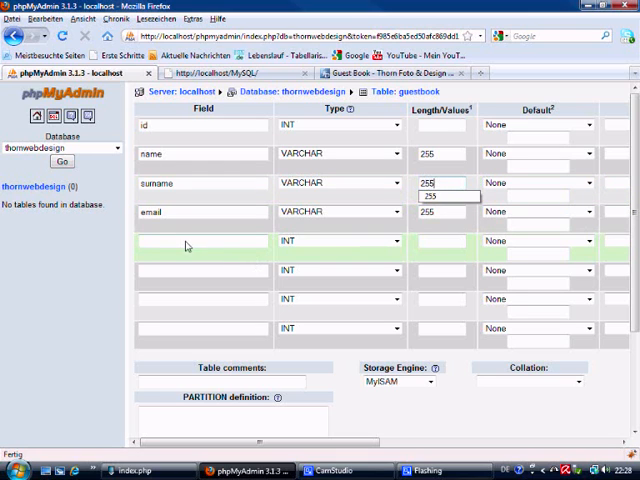
Step: Define website as VARCHAR with a length and comments as TEXT
left_click(186, 246)
type("we")
left_click(186, 256)
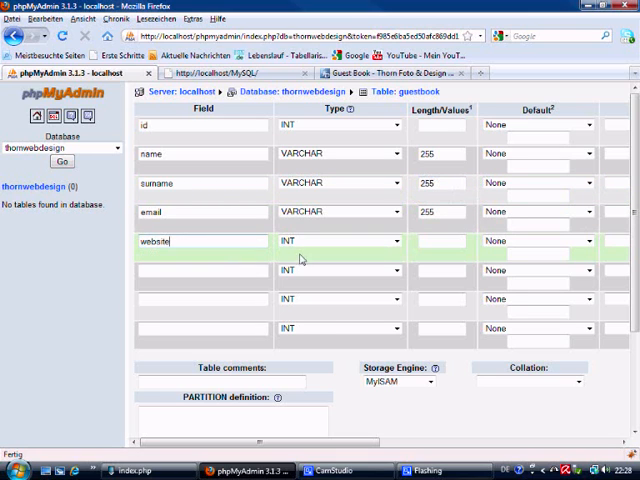
left_click(396, 241)
left_click(309, 263)
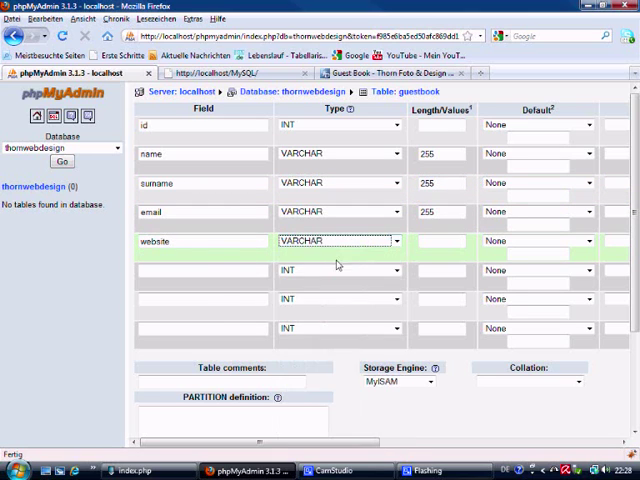
left_click(430, 241)
type("255")
left_click(205, 272)
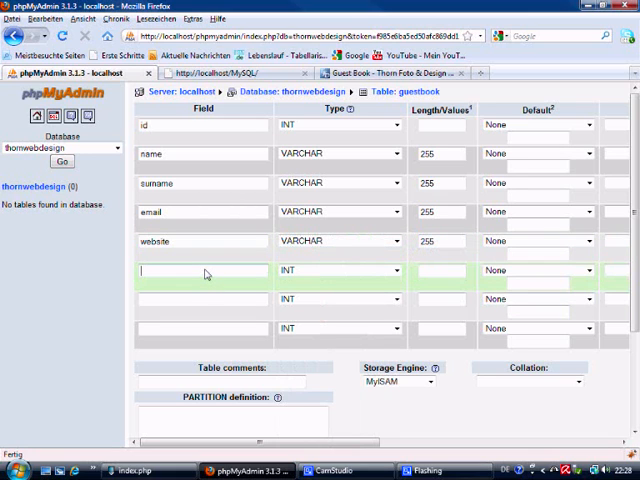
type("c")
left_click(165, 285)
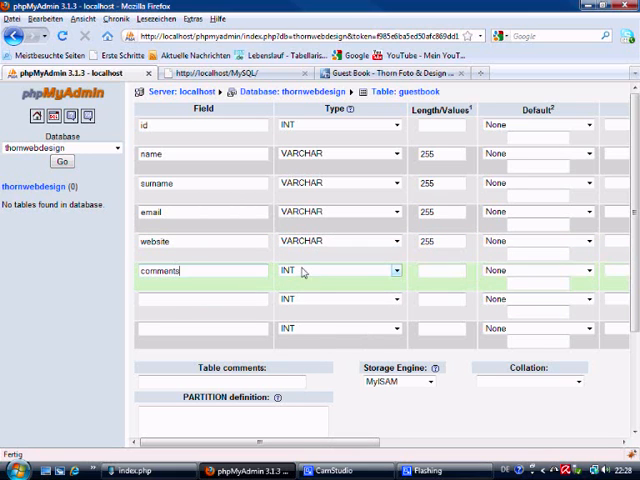
left_click(396, 270)
left_click(293, 301)
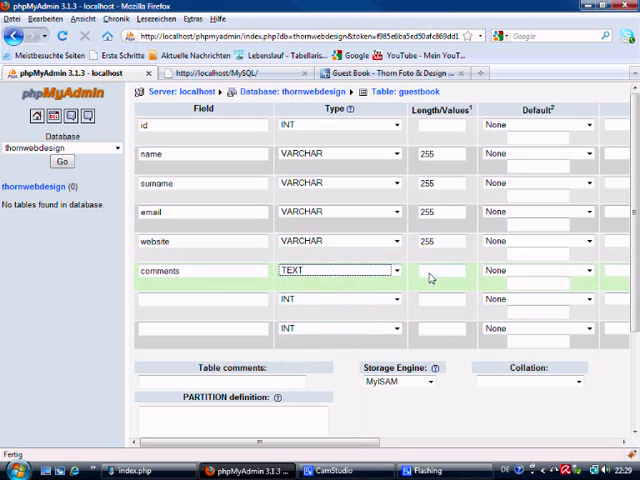
left_click(430, 271)
Step: Define a date field of type DATE and a time field of type TIME
left_click(185, 300)
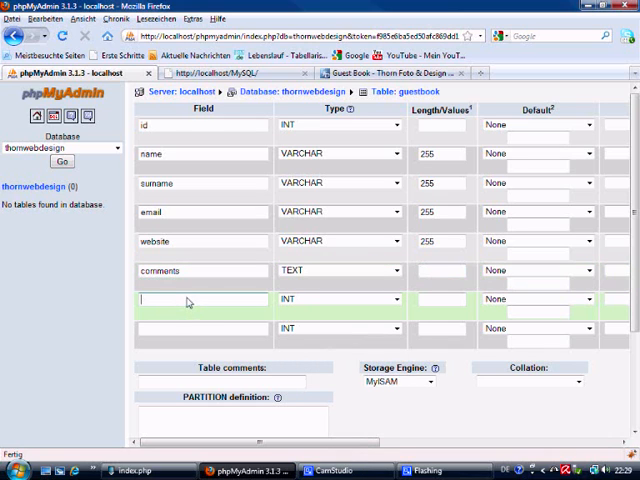
type("da")
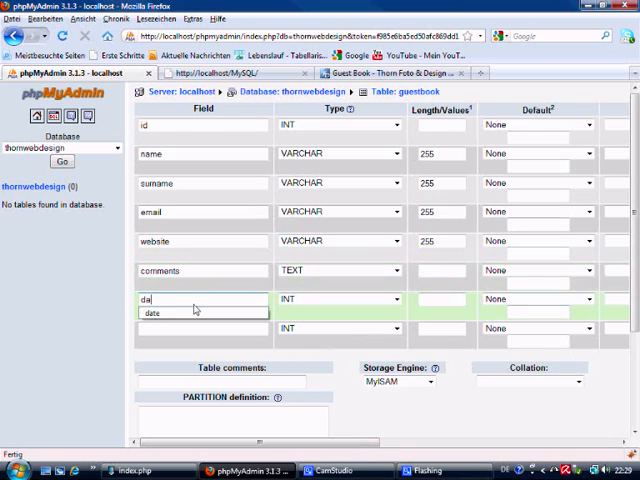
left_click(187, 316)
left_click(340, 299)
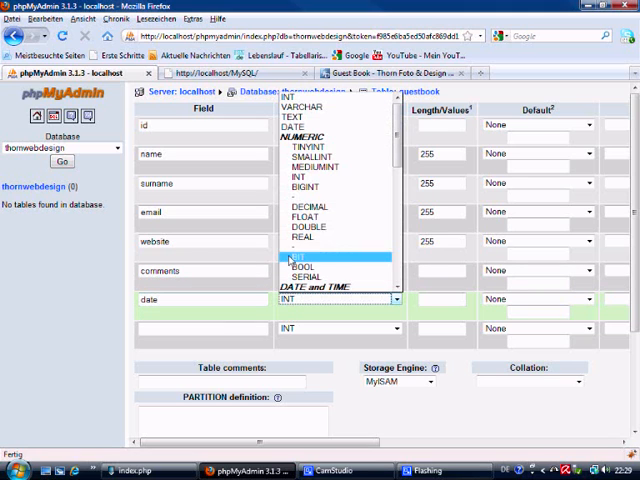
left_click(295, 127)
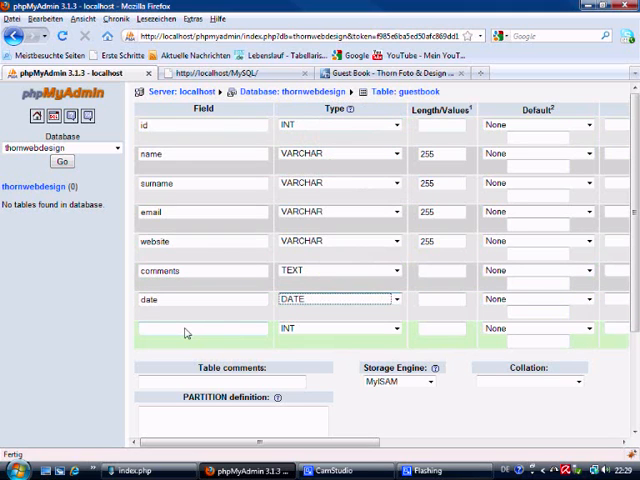
left_click(185, 330)
type("t")
left_click(190, 343)
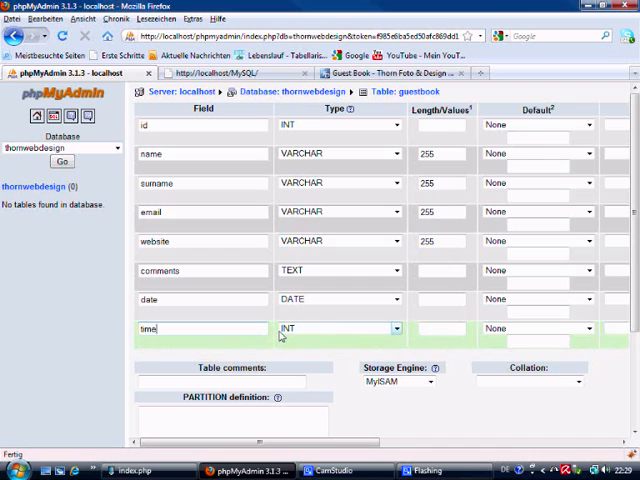
left_click(340, 328)
scroll(304, 282, "down", 1)
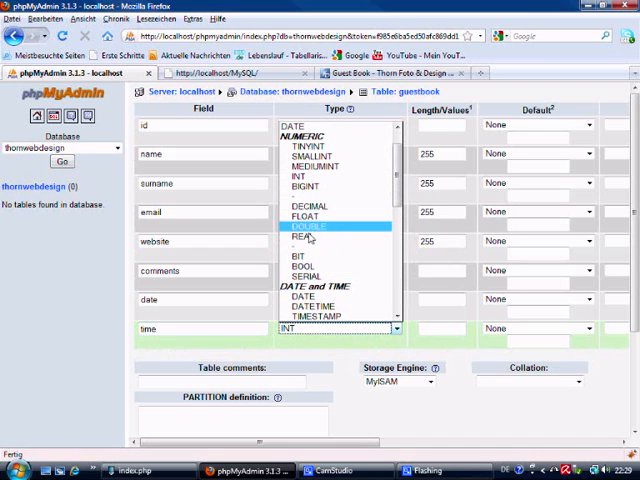
scroll(304, 290, "down", 2)
left_click(300, 267)
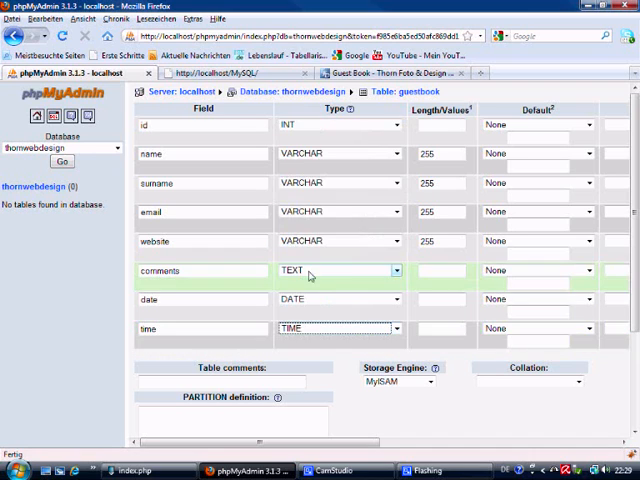
scroll(495, 420, "down", 3)
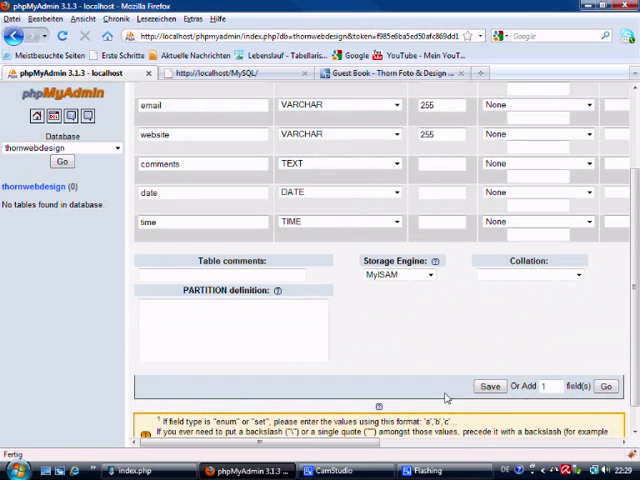
Step: Save to create the guestbook table and look over the generated CREATE TABLE statement
left_click(490, 386)
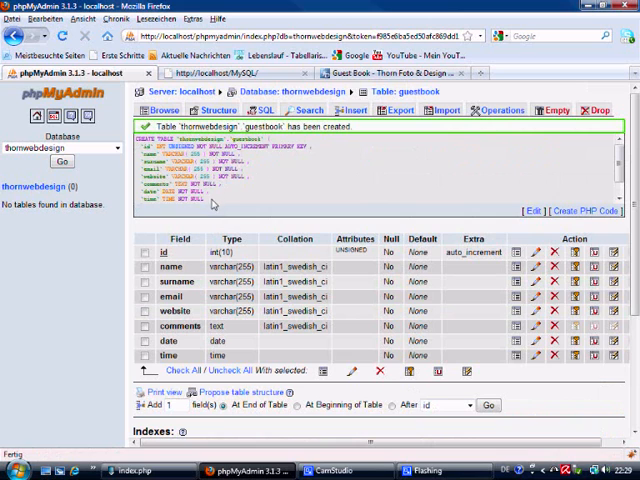
left_click_drag(199, 207, 133, 141)
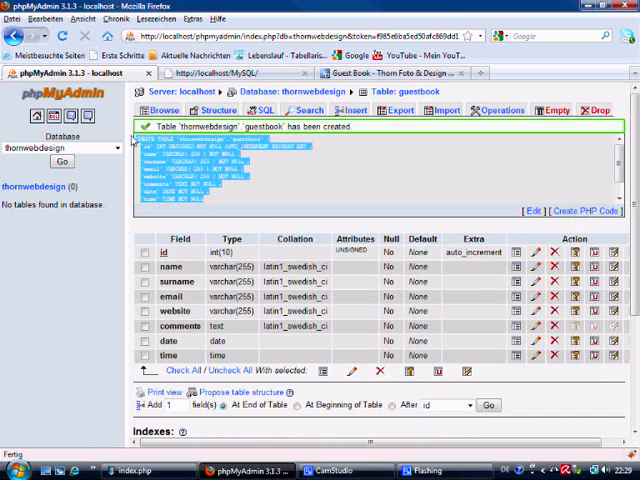
left_click(380, 171)
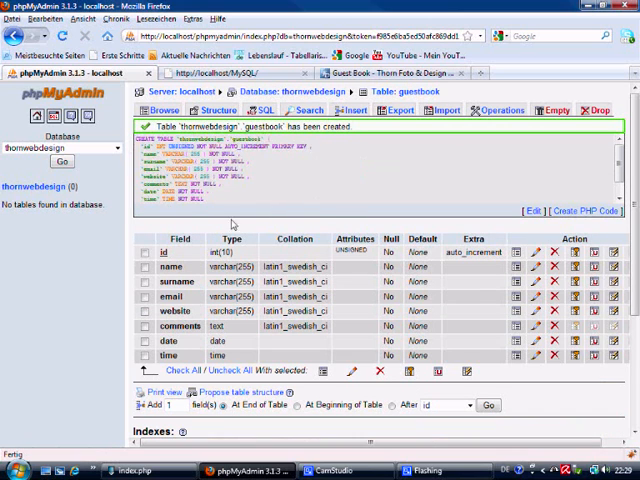
Step: Reload phpMyAdmin and show the guestbook table's structure under thornwebdesign
left_click(62, 36)
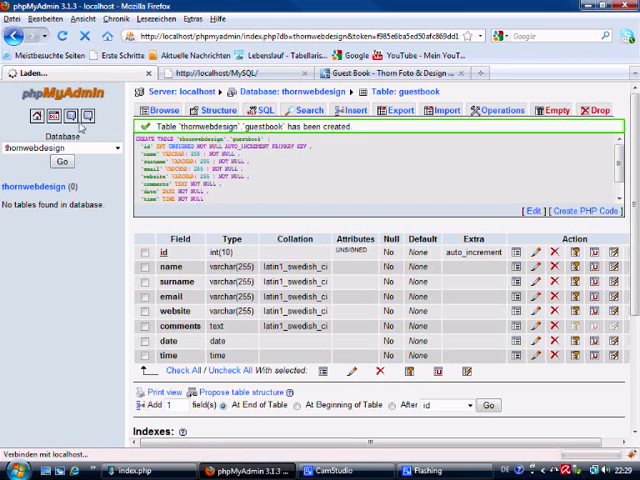
left_click(30, 204)
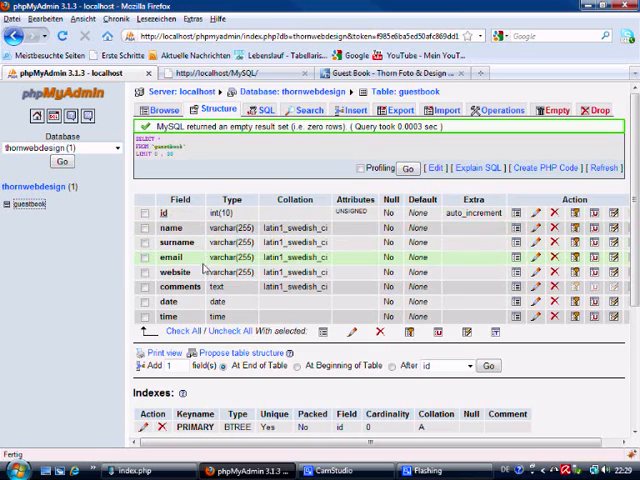
scroll(203, 268, "down", 1)
scroll(208, 268, "up", 1)
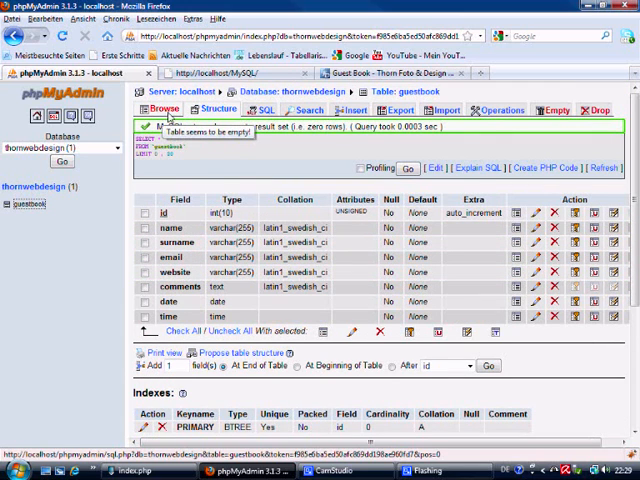
Step: Write a mysql_query INSERT into guestbook with the values list broken onto its own line
left_click(130, 471)
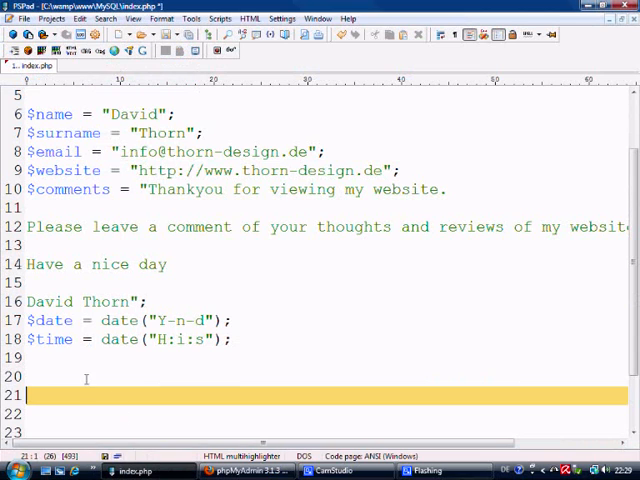
type("$")
type("que")
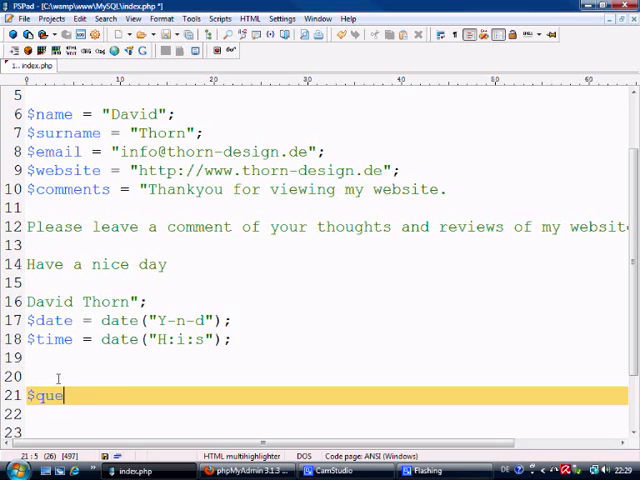
type("ry = mysql")
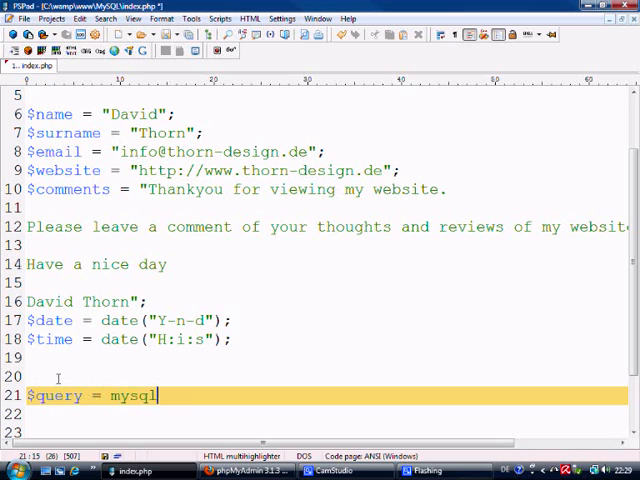
type("_query(")
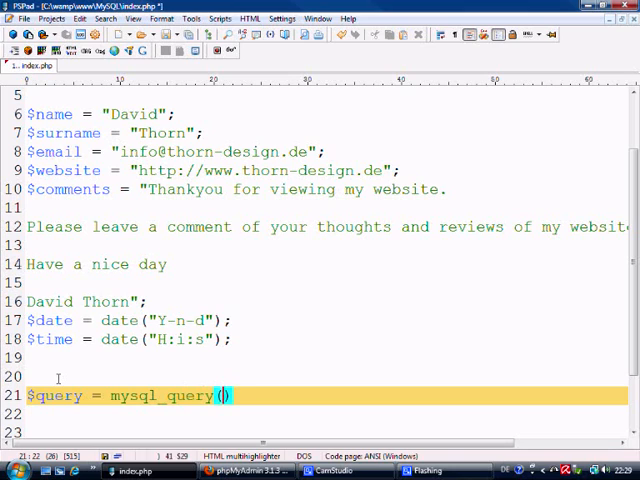
type("\"")
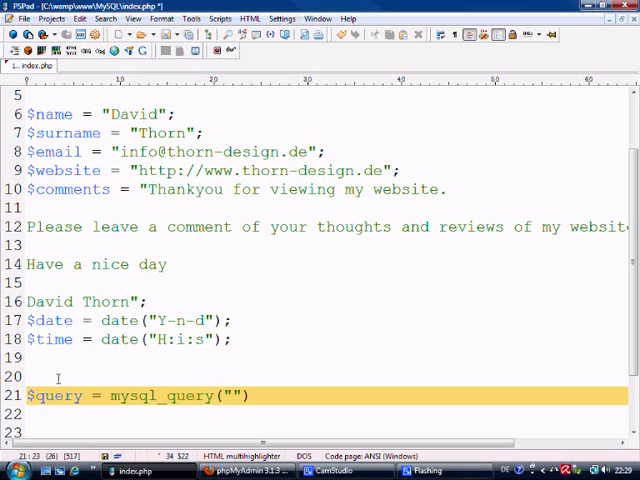
type("insert")
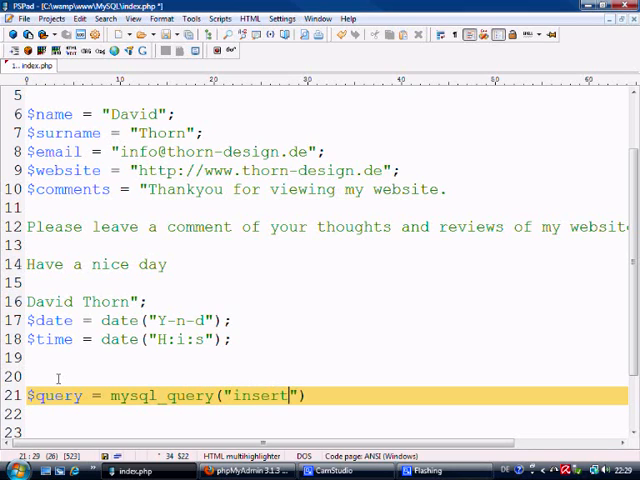
type(" in to")
key("BackSpace")
key("BackSpace")
key("BackSpace")
type("t")
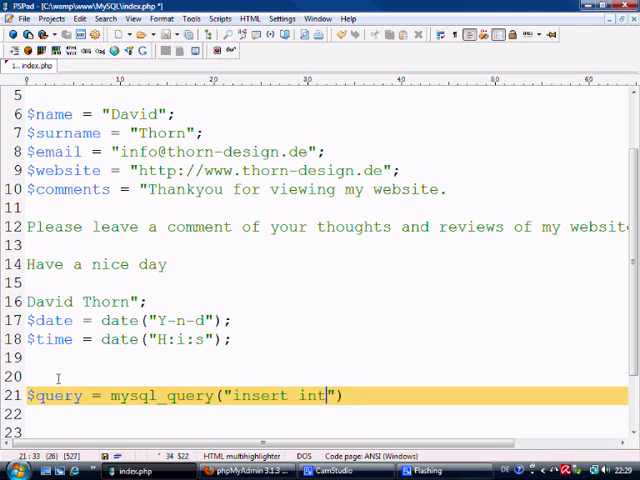
type("o gu")
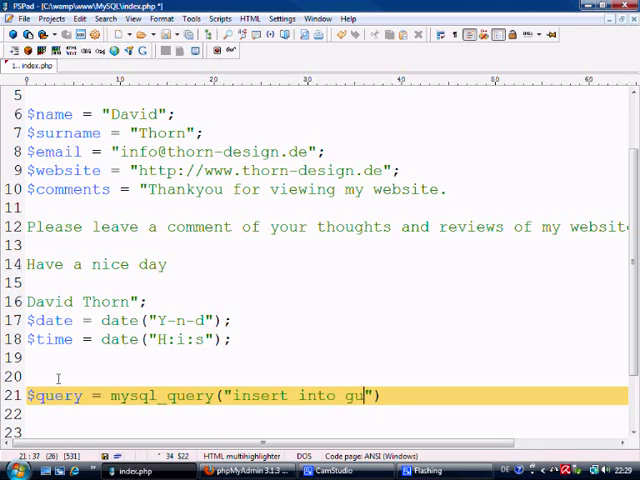
type("estbook ")
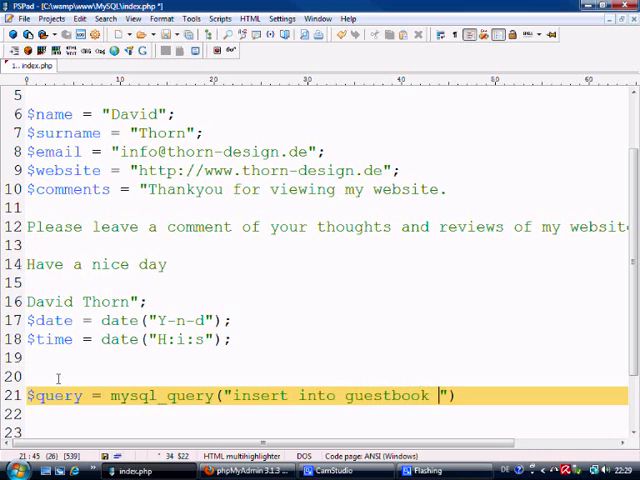
type("values(")
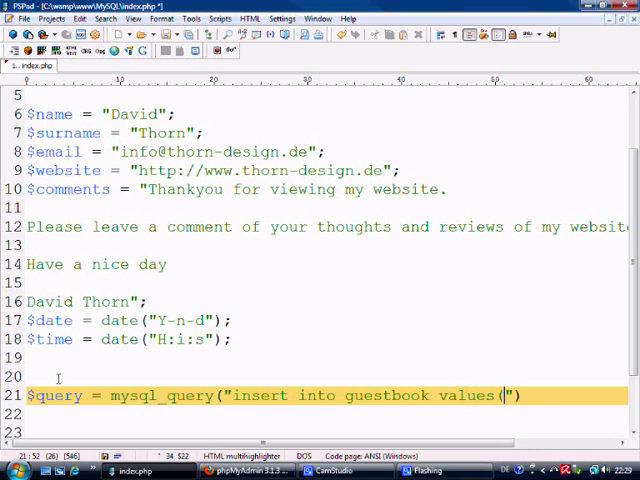
type(")")
key("Left")
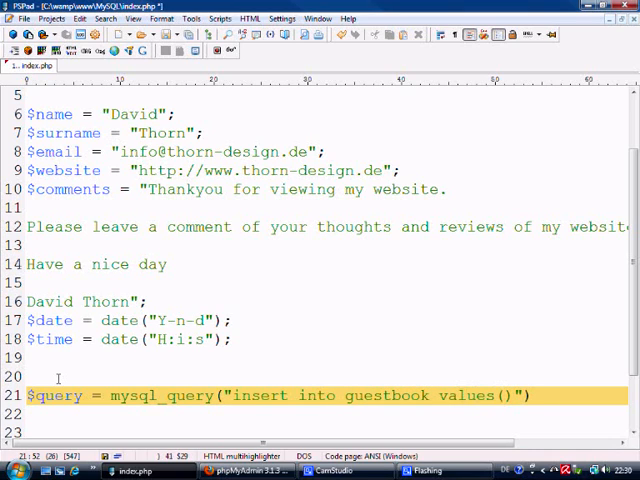
key("Return")
key("Return")
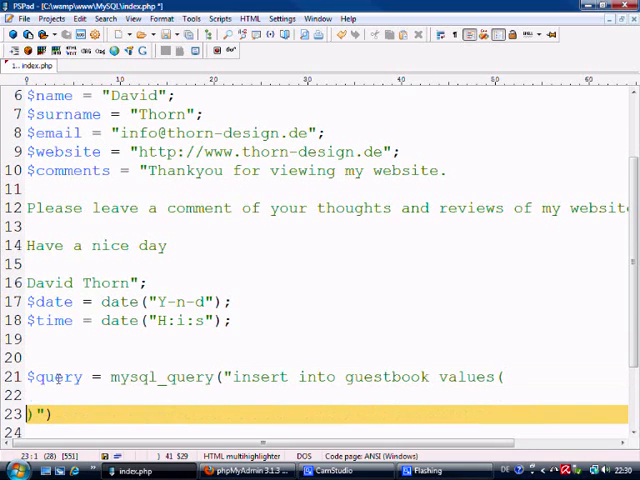
key("Up")
type("''")
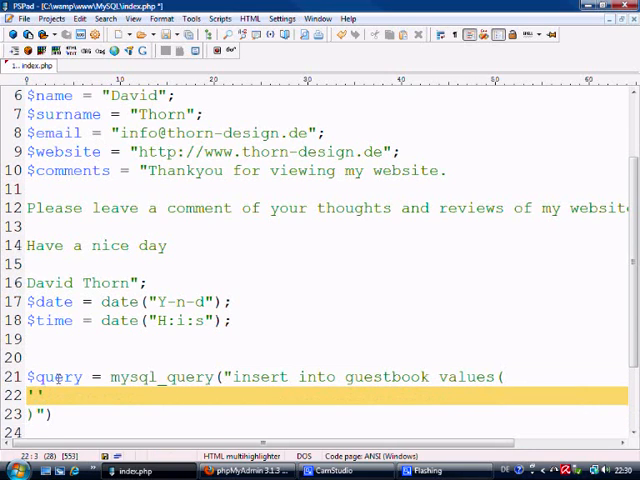
type("''")
type(",'',''")
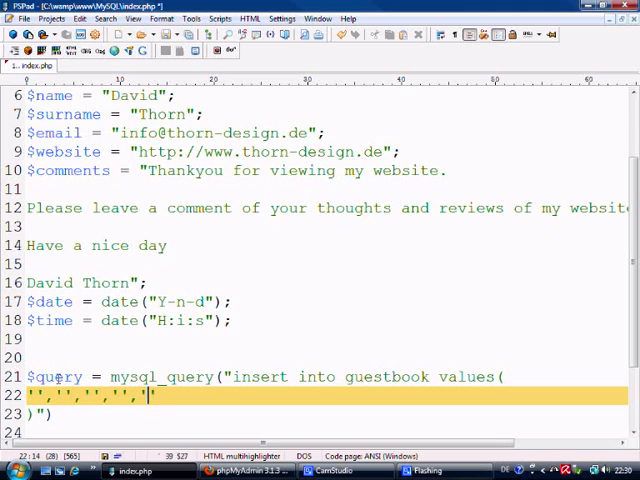
type(",'',")
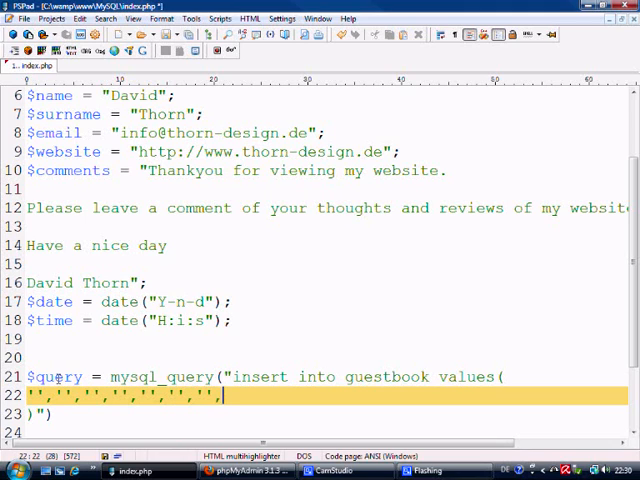
type("','','',''")
key("Left")
key("Left")
key("Left")
key("Left")
key("Left")
key("Left")
key("Left")
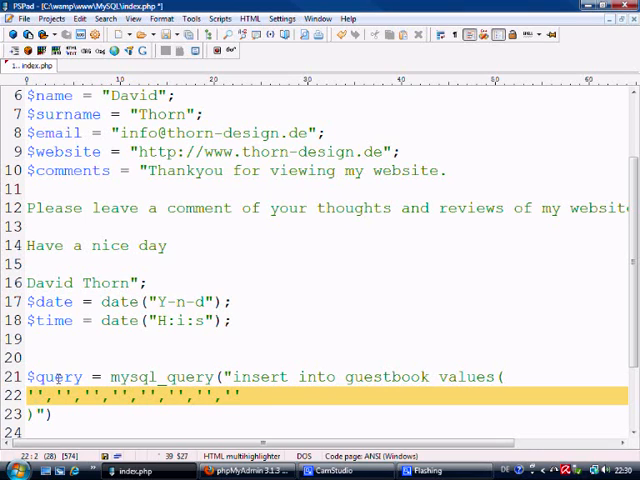
Step: Fill the values with $name, $surname, $email, $website, $comments, $date and $time
key("Right")
key("Right")
key("Right")
type("$name")
key("Right")
key("Right")
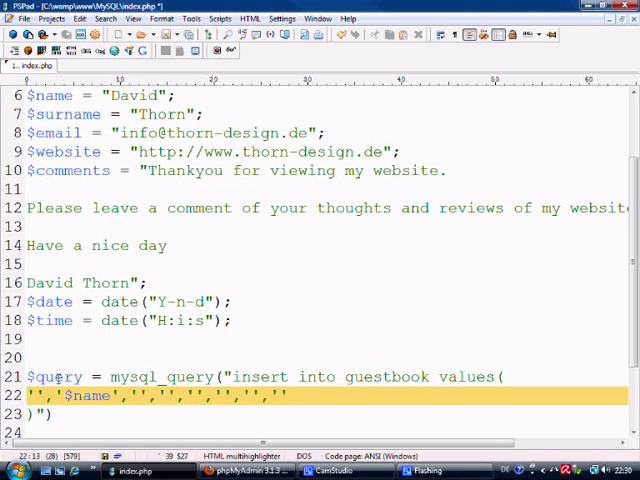
type("$surname")
key("Right")
key("Right")
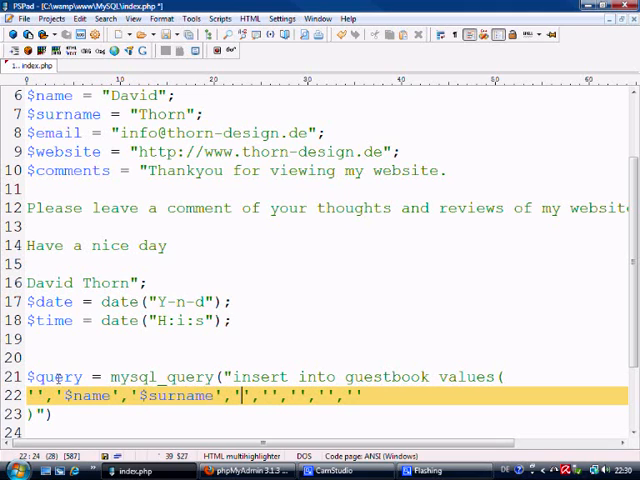
type("$email")
key("Right")
key("Right")
key("Right")
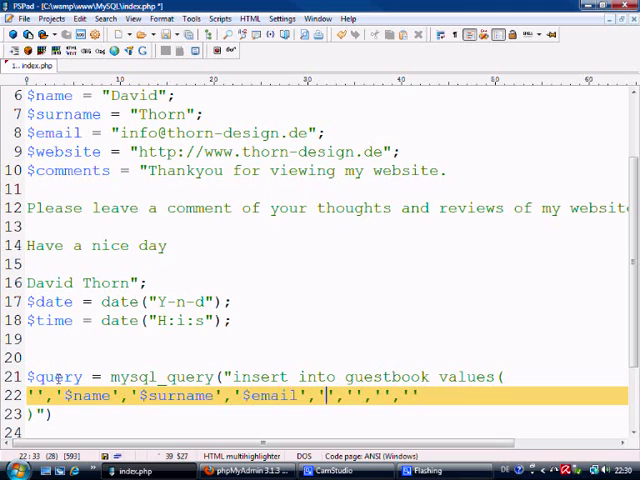
type("$website")
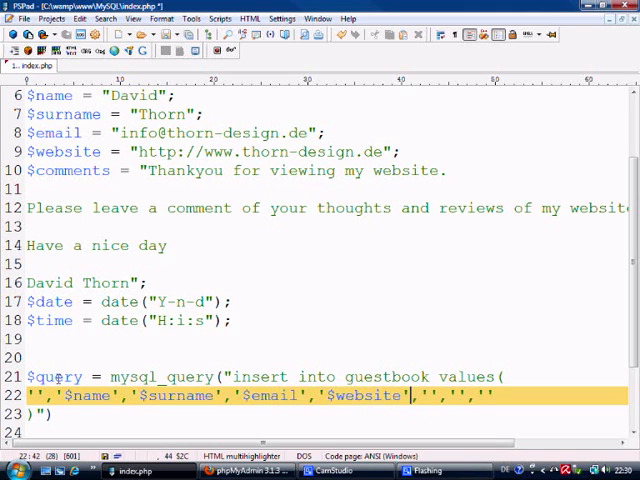
key("Right")
key("Right")
key("Right")
type("$comments")
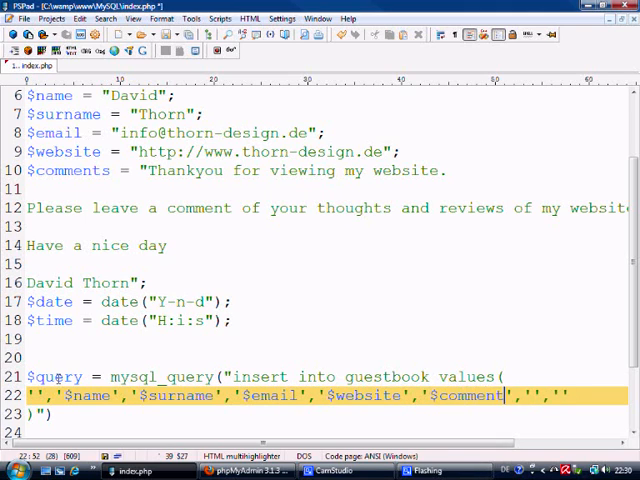
key("Right")
key("Right")
key("Right")
type("$dat")
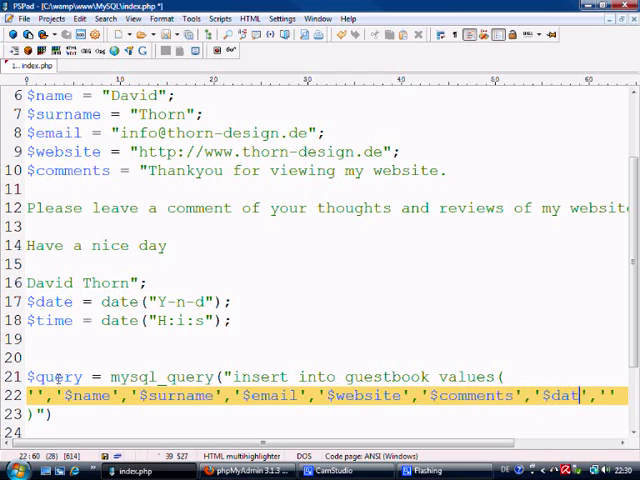
type("e")
key("Right")
key("Right")
key("Right")
type("$time")
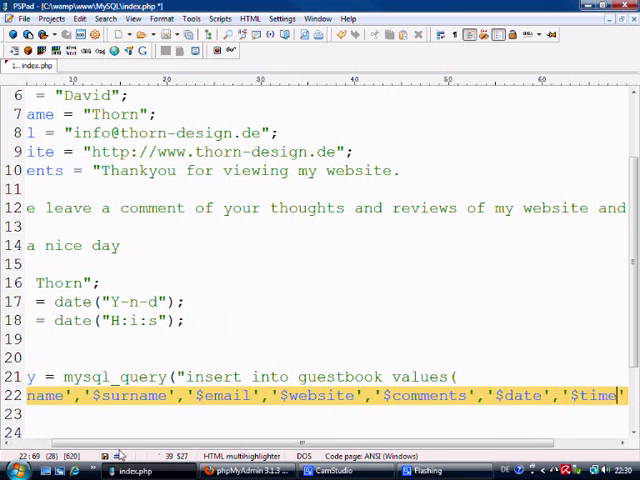
left_click_drag(300, 447, 126, 447)
left_click(64, 414)
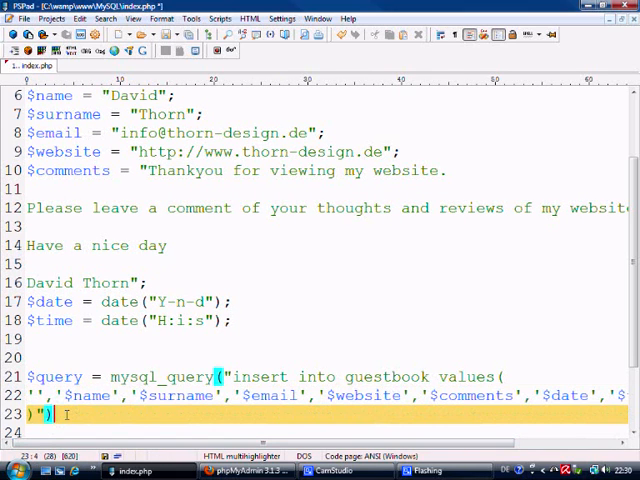
type(";")
scroll(65, 414, "down", 1)
scroll(70, 414, "down", 1)
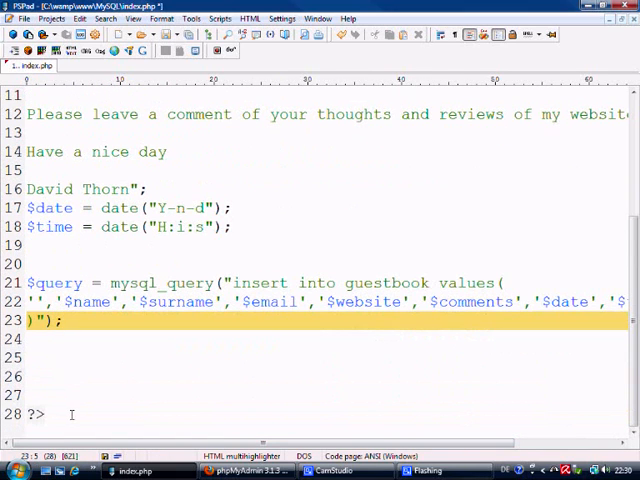
scroll(67, 406, "up", 1)
scroll(86, 404, "down", 1)
Step: Save index.php and reload it in the browser to run the insert
key("ctrl+s")
left_click(245, 471)
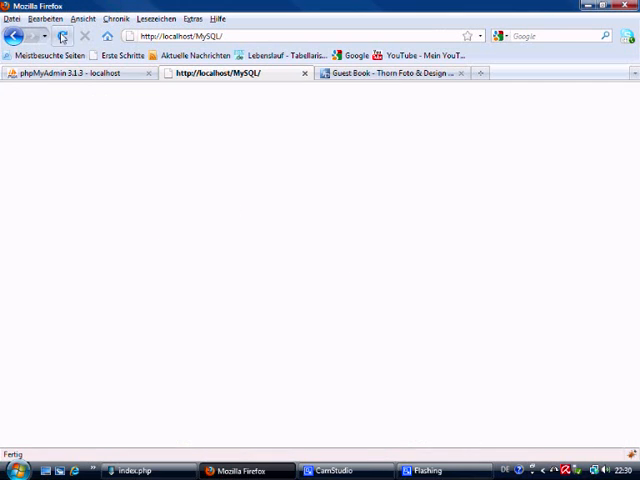
key("F5")
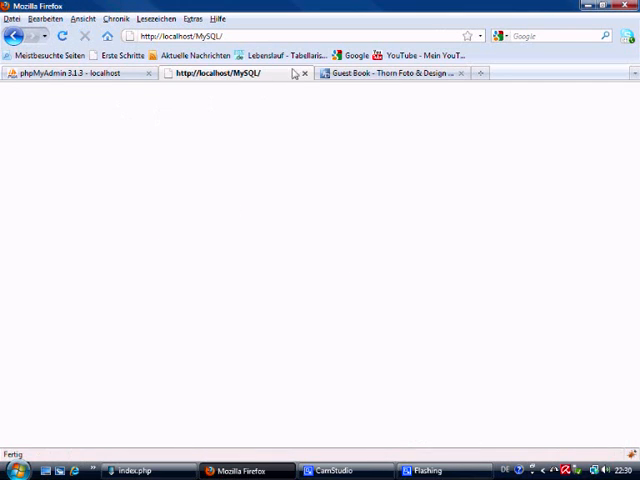
Step: Browse the guestbook table in phpMyAdmin and open the newly inserted row for editing
left_click(67, 74)
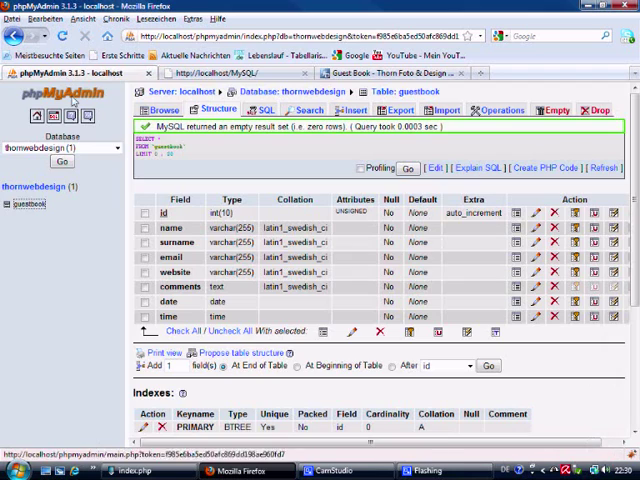
left_click(28, 204)
left_click(163, 110)
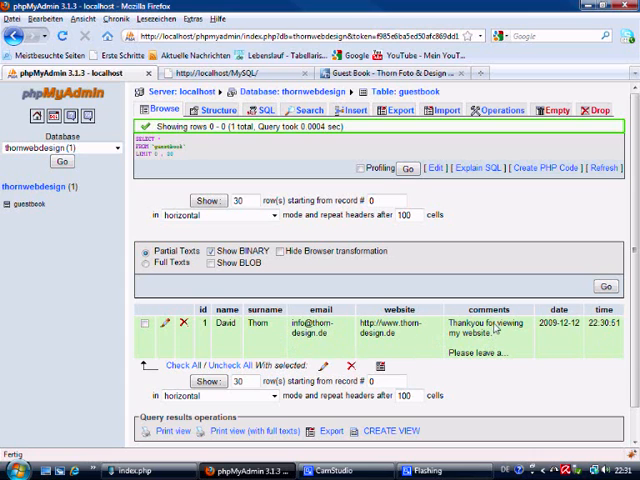
left_click(166, 323)
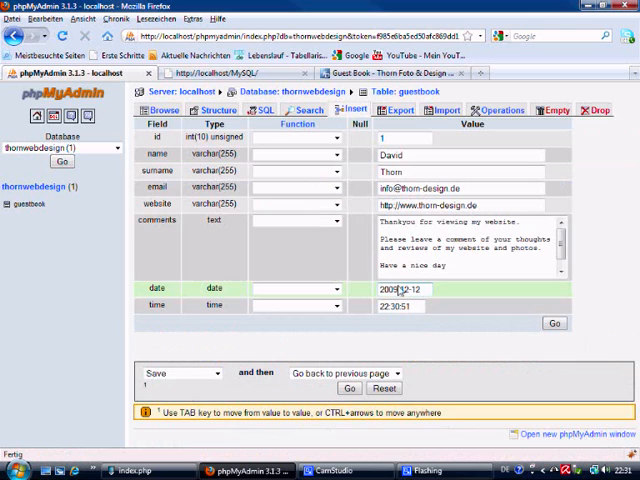
mouse_move(564, 242)
left_mouse_down()
mouse_move(562, 262)
mouse_move(562, 225)
left_mouse_up()
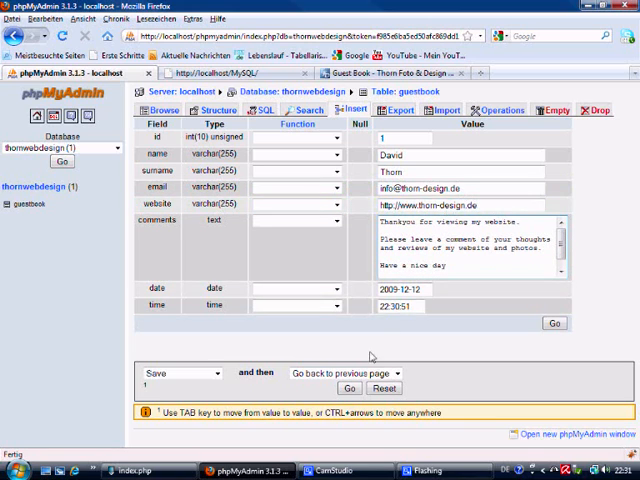
left_click(135, 470)
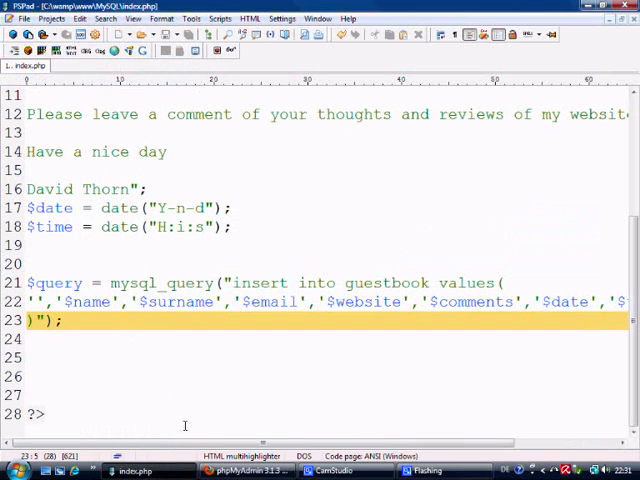
scroll(95, 350, "up", 3)
scroll(113, 263, "up", 1)
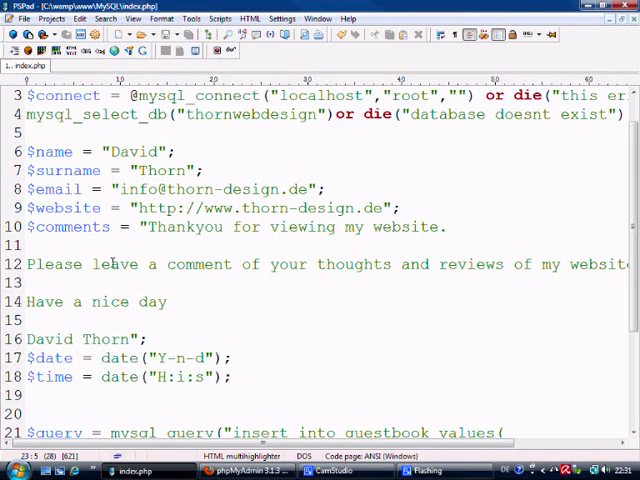
left_click(139, 226)
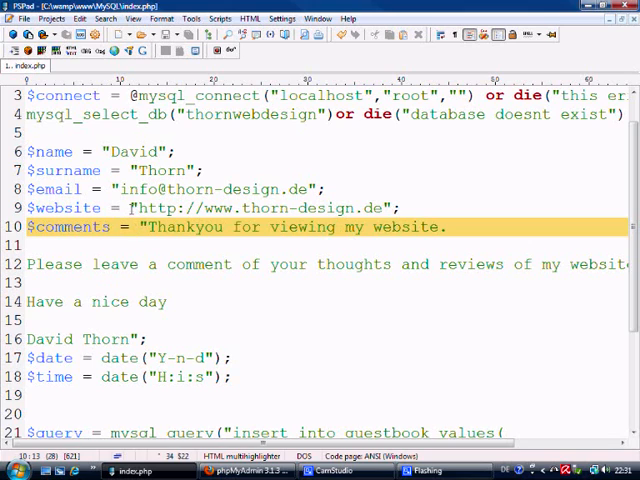
left_click(103, 151)
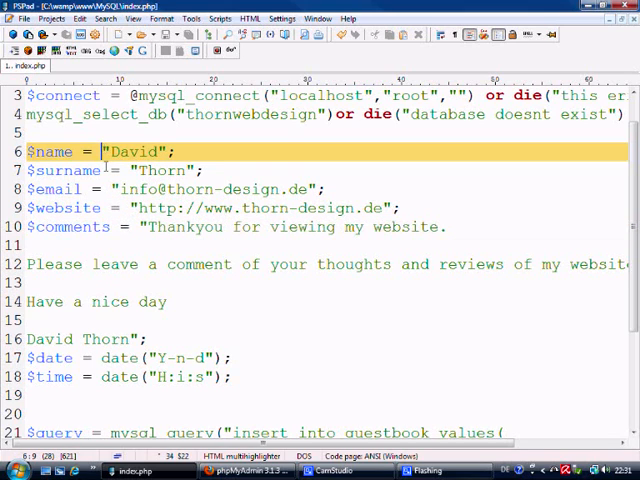
type("strip")
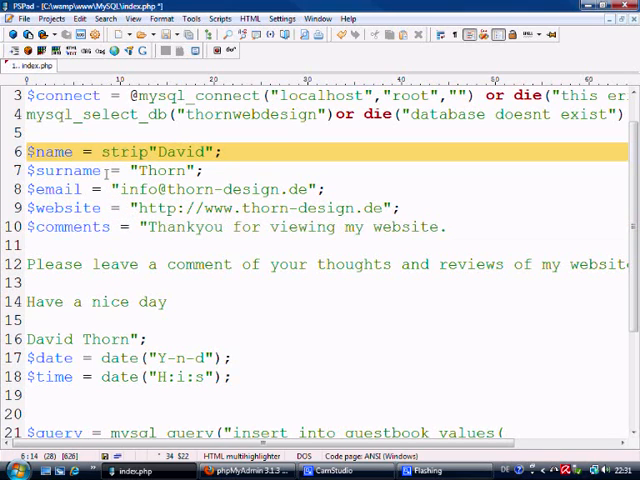
type("_tags")
key("BackSpace")
key("BackSpace")
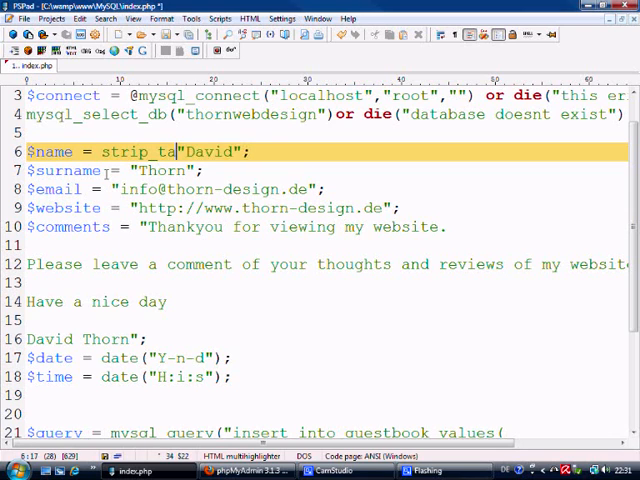
key("BackSpace")
key("BackSpace")
key("BackSpace")
key("BackSpace")
key("BackSpace")
key("BackSpace")
key("BackSpace")
key("BackSpace")
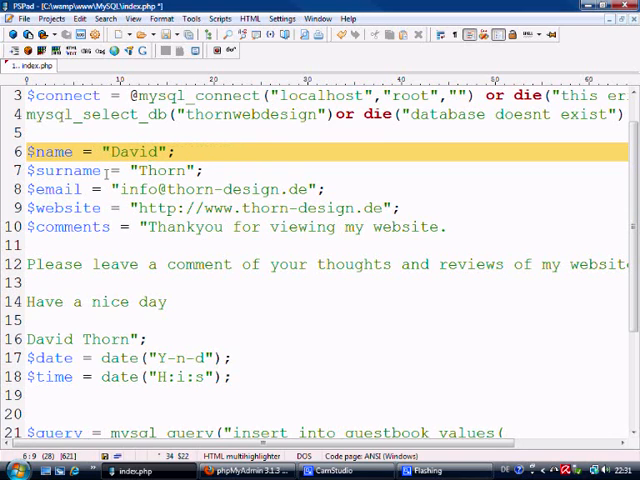
scroll(150, 230, "down", 4)
scroll(150, 230, "down", 4)
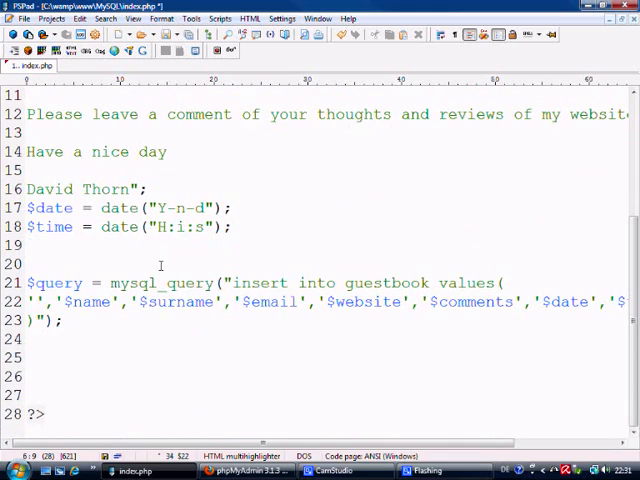
scroll(150, 260, "up", 8)
scroll(160, 263, "up", 2)
scroll(160, 263, "down", 6)
scroll(160, 263, "up", 4)
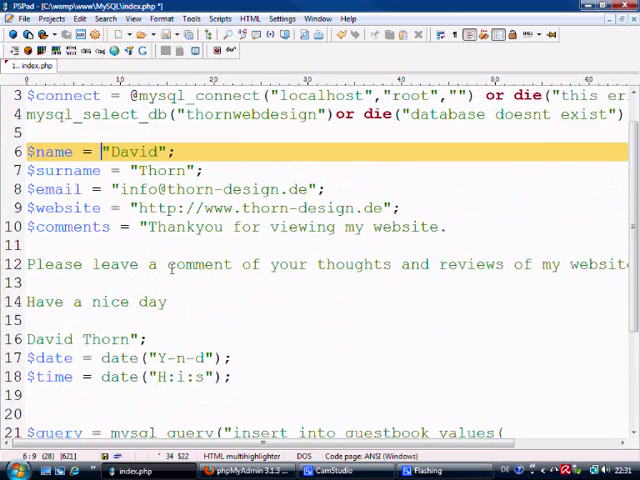
scroll(170, 265, "up", 2)
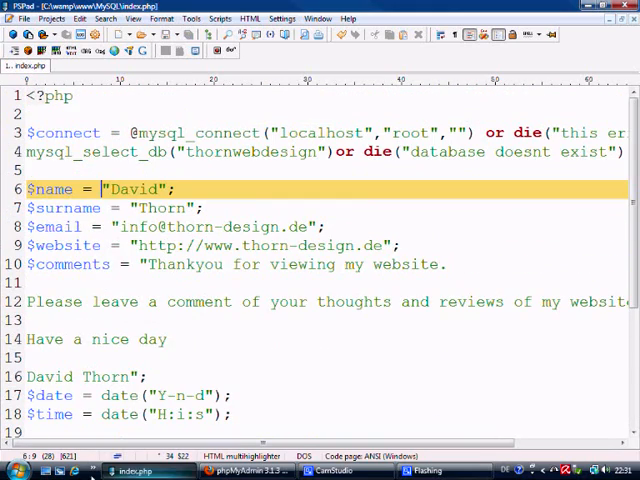
scroll(127, 362, "down", 3)
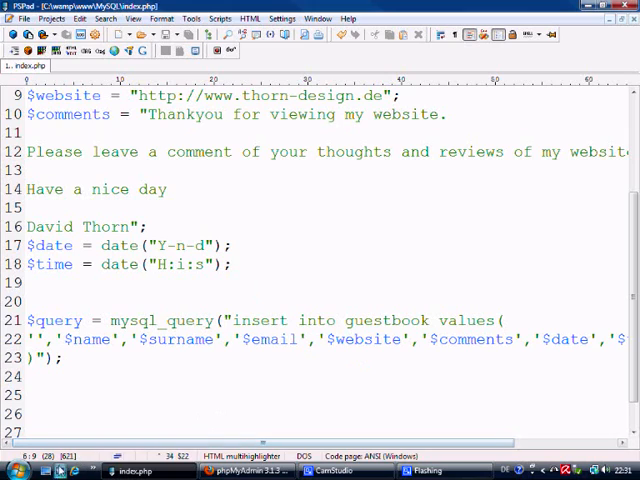
Step: Hide PSPad with Super+D so the desktop and closing title card show
key("super+d")
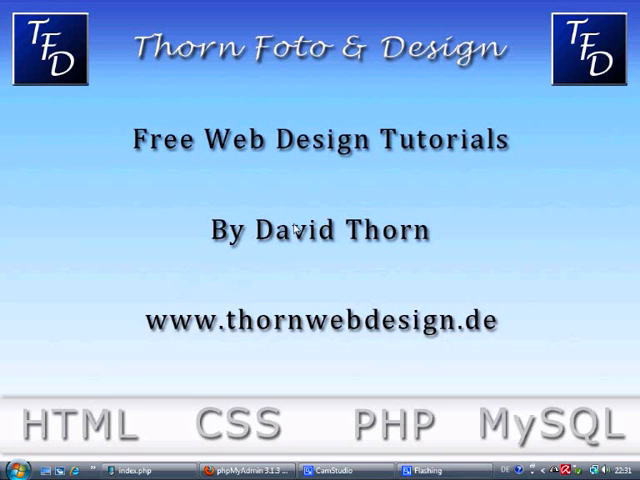